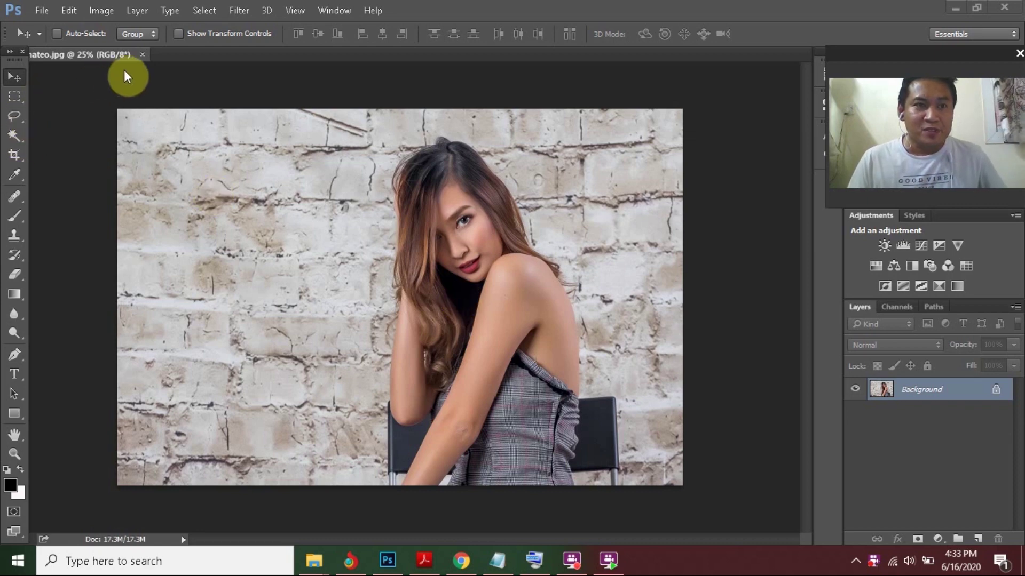
# Open the Calculations command and set the Source 1 channel to Gray and the Source 2 channel to Red.
pyautogui.click(101, 10)
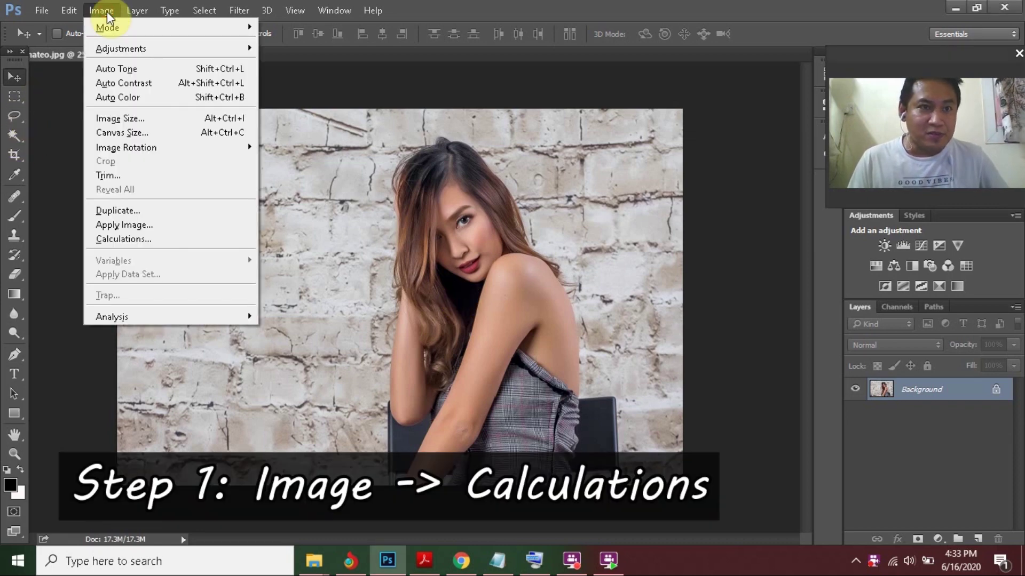
pyautogui.click(146, 239)
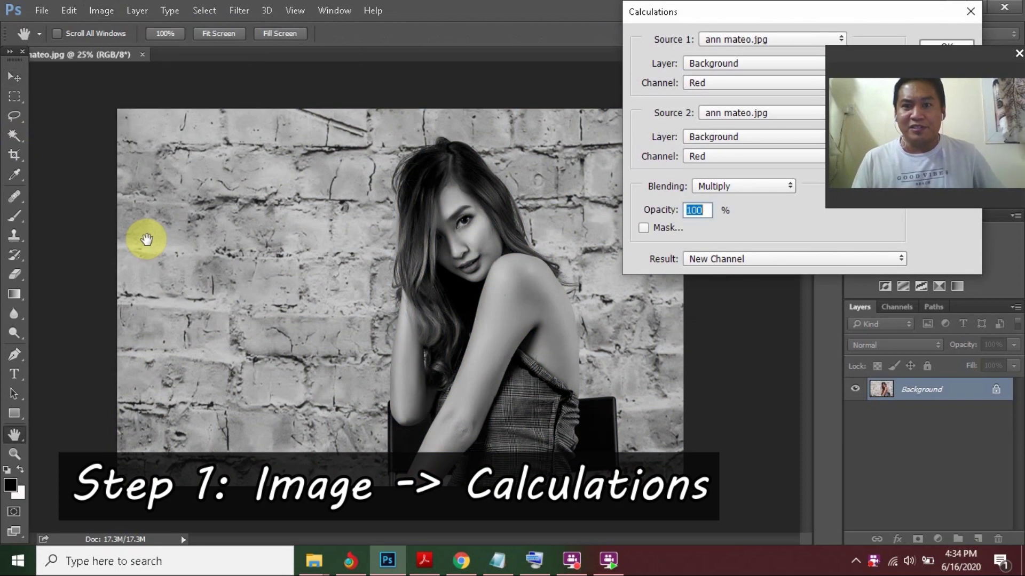
pyautogui.moveTo(768, 11); pyautogui.dragTo(195, 42)
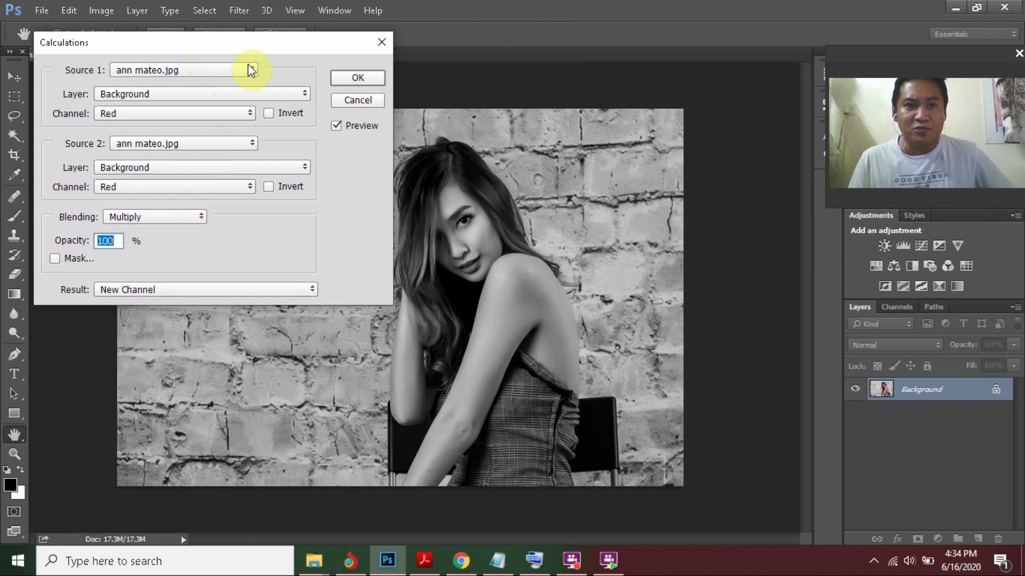
pyautogui.moveTo(259, 45); pyautogui.dragTo(243, 21)
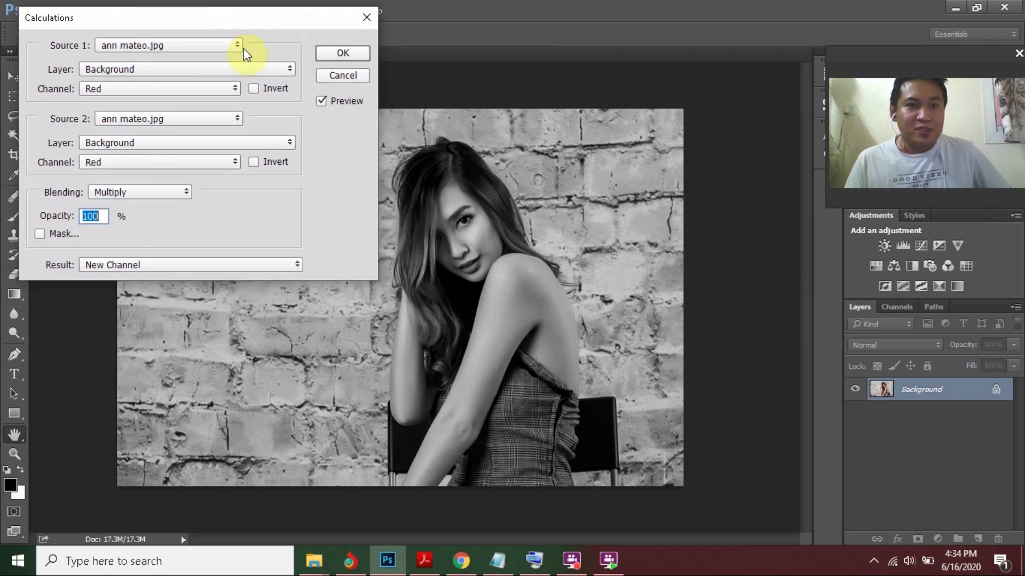
pyautogui.click(235, 90)
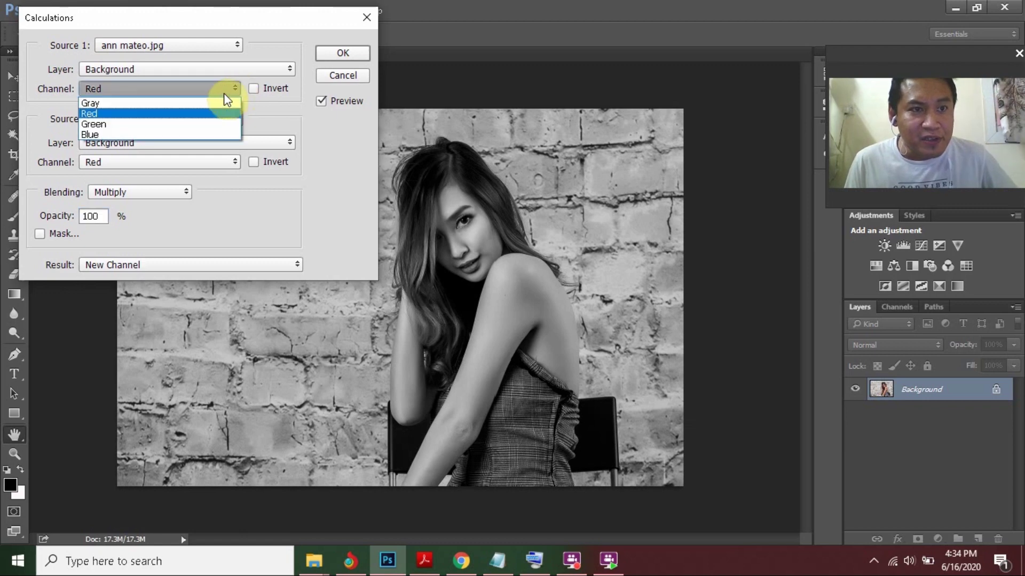
pyautogui.click(213, 102)
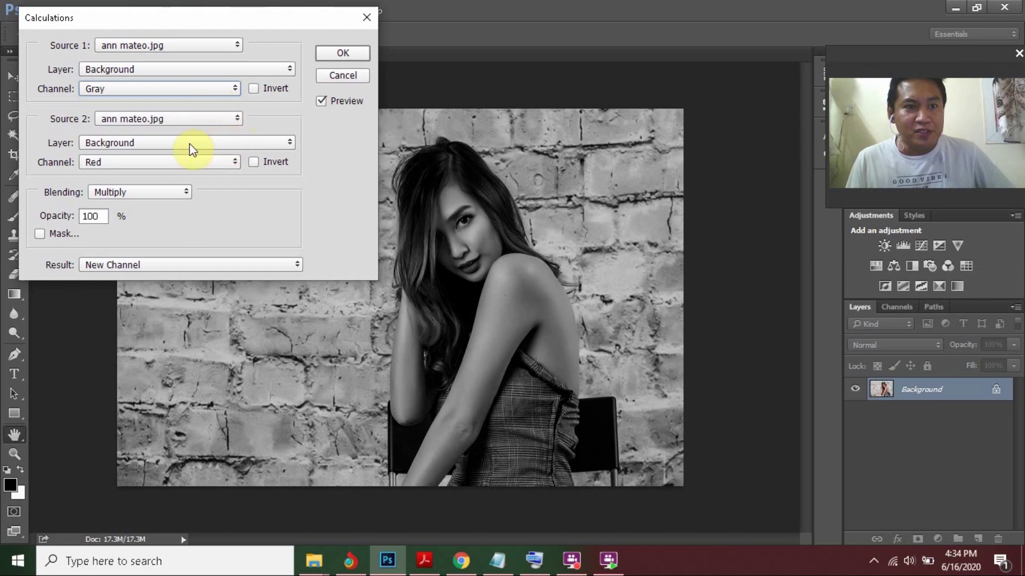
pyautogui.click(235, 162)
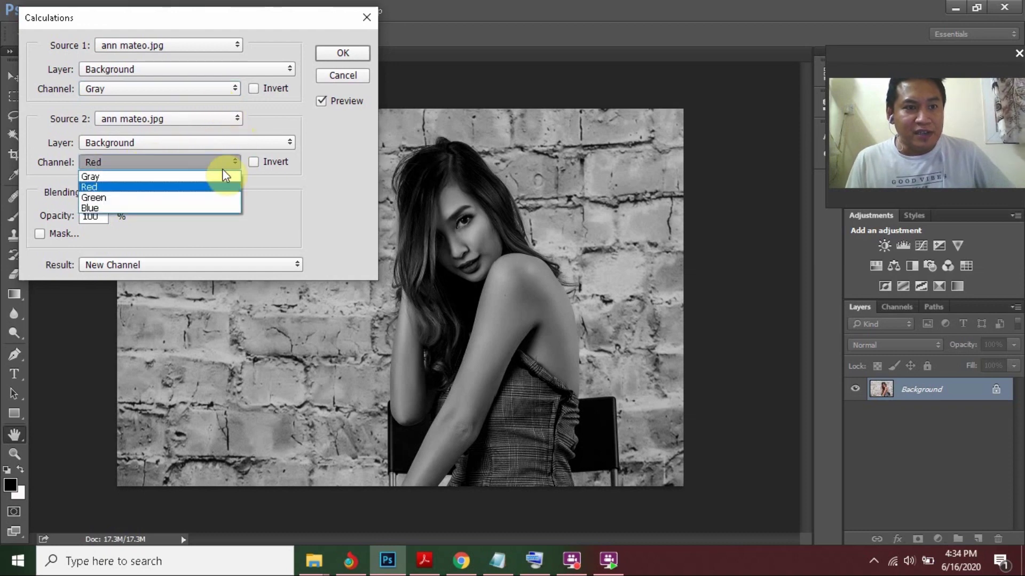
pyautogui.click(206, 188)
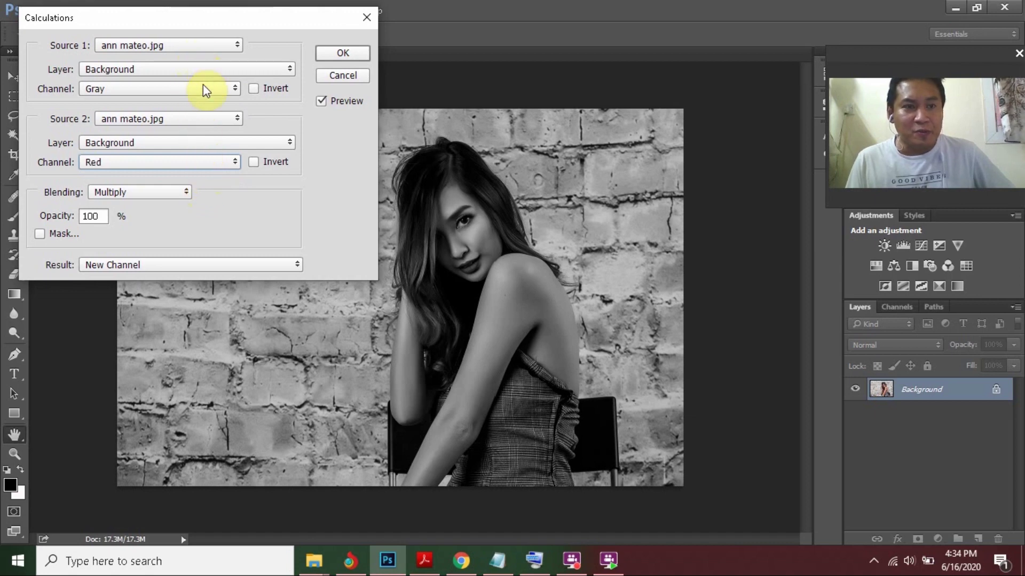
# Try Blue as the Source 2 channel and return it to Red.
pyautogui.click(236, 162)
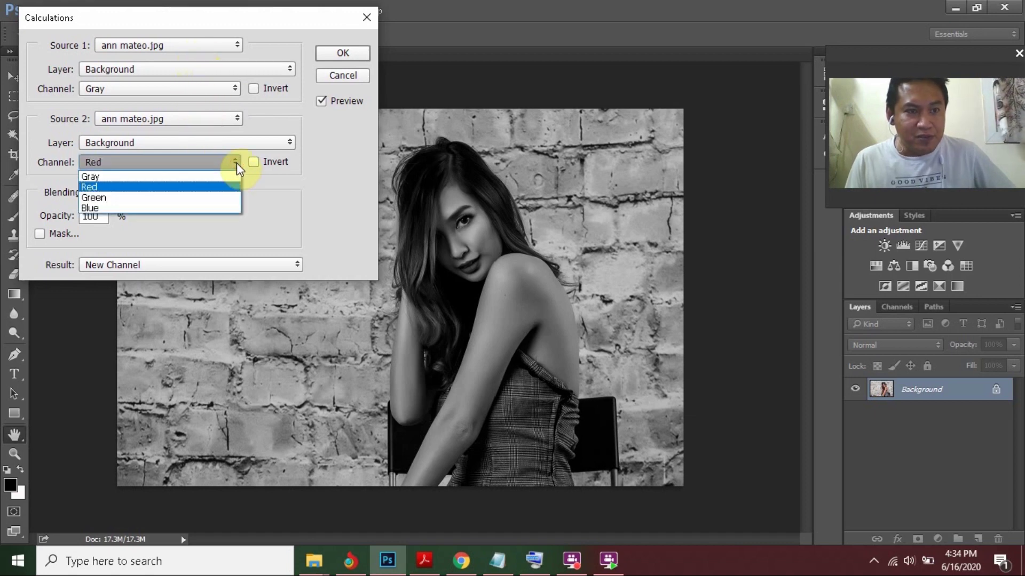
pyautogui.click(153, 208)
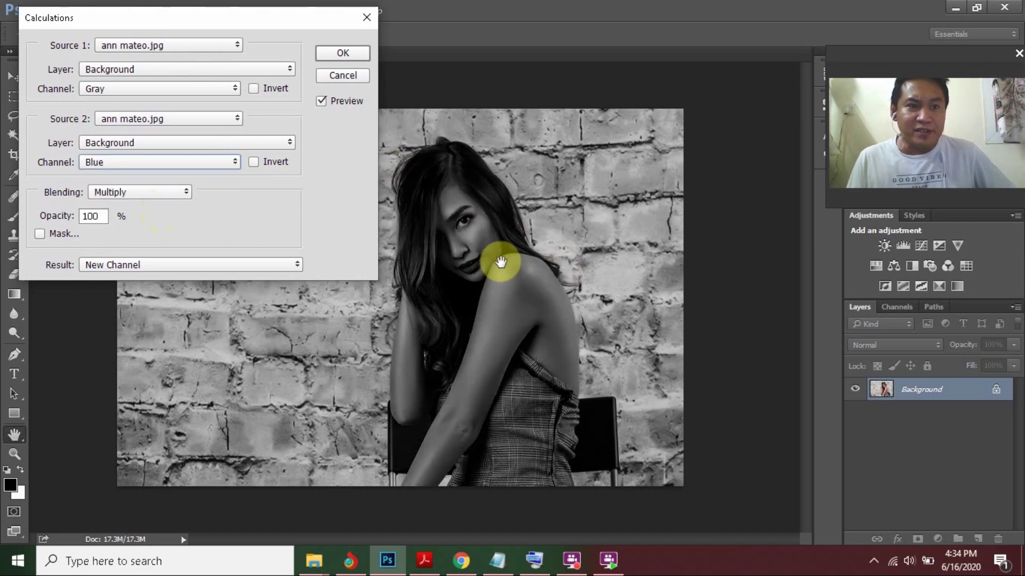
pyautogui.click(232, 161)
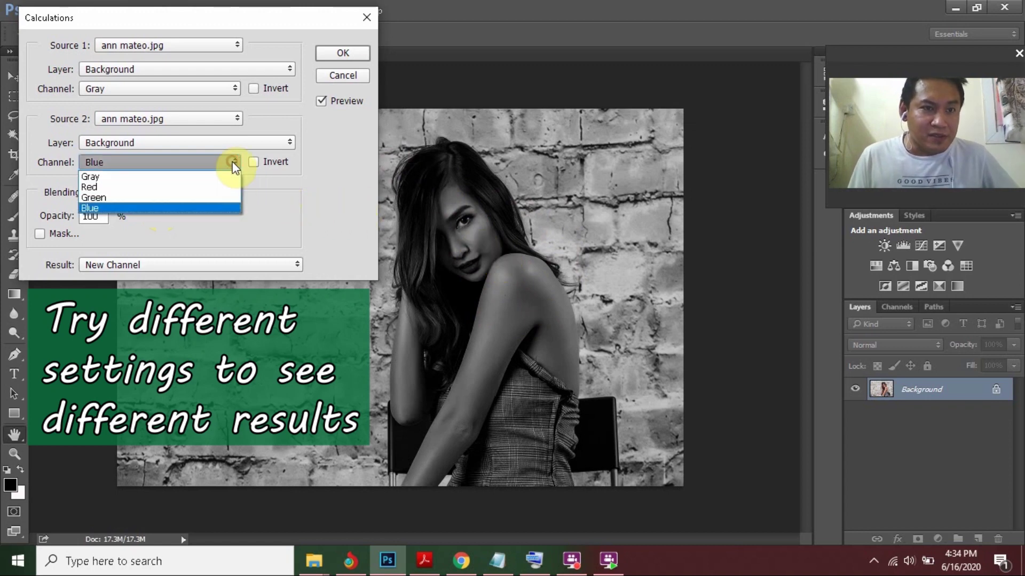
pyautogui.click(195, 182)
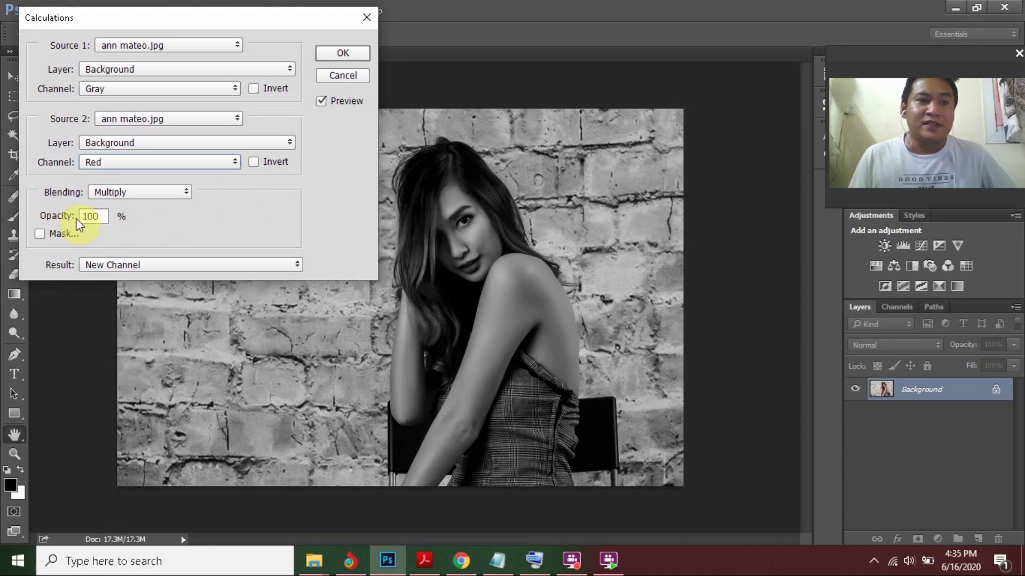
# Set the Calculations opacity to 80% with New Channel as the result, and apply the calculation.
pyautogui.moveTo(64, 220); pyautogui.dragTo(58, 223)
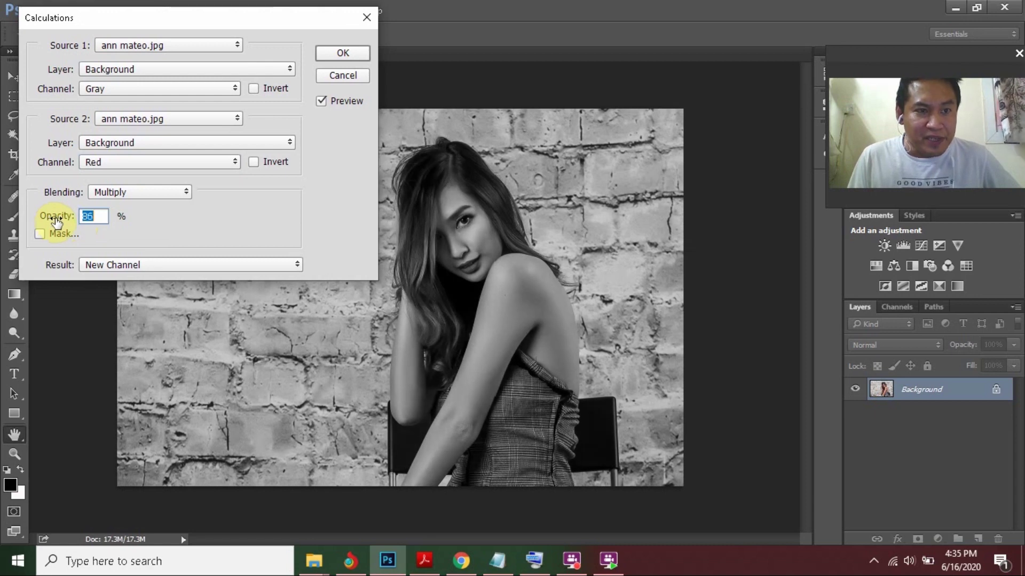
pyautogui.write('80')
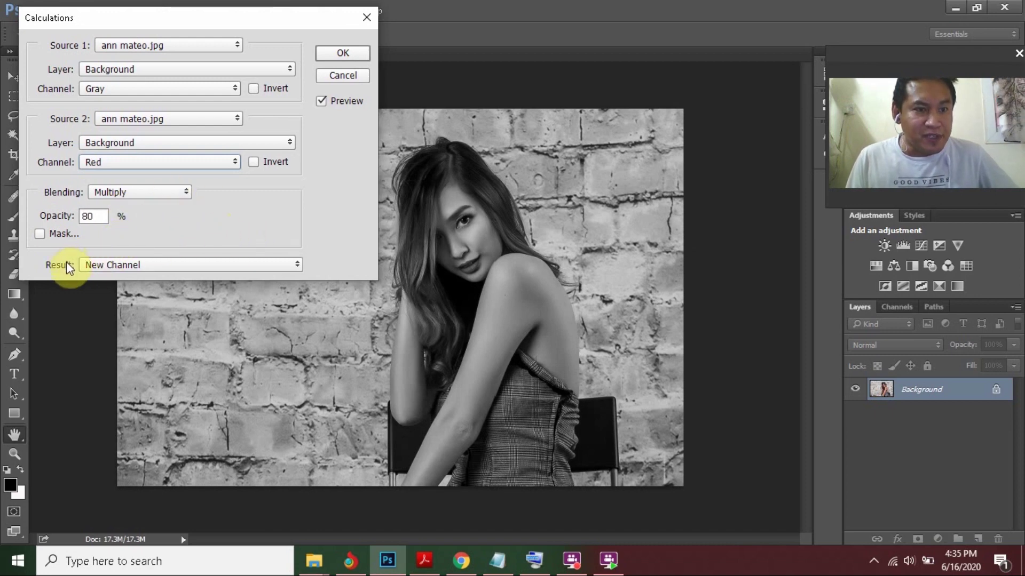
pyautogui.click(245, 266)
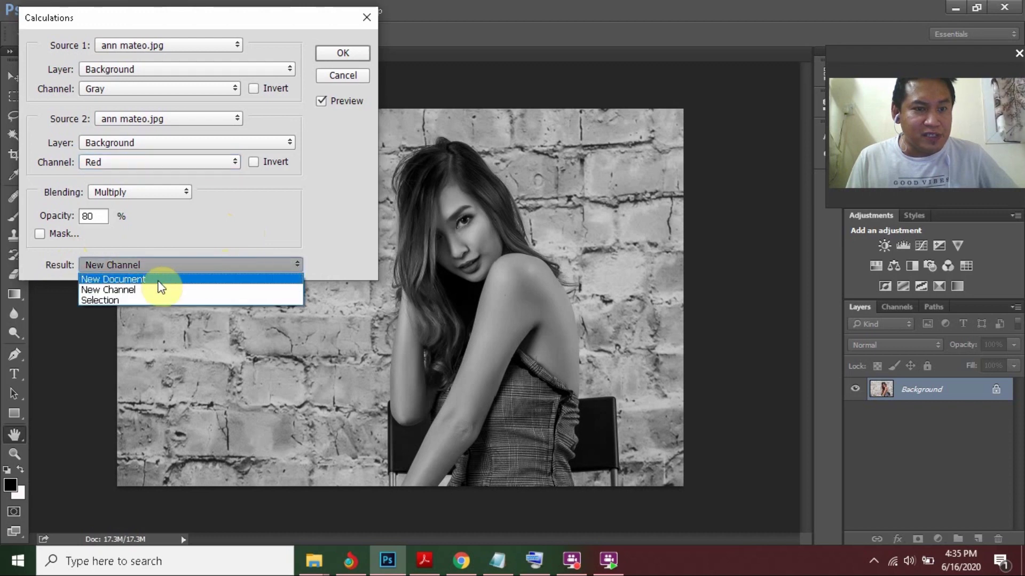
pyautogui.click(126, 289)
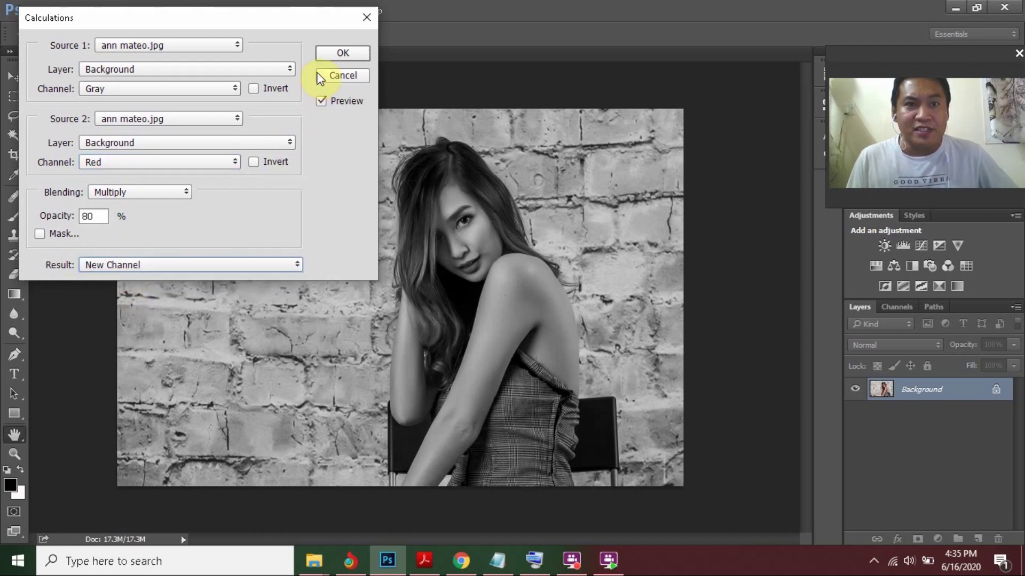
pyautogui.click(344, 53)
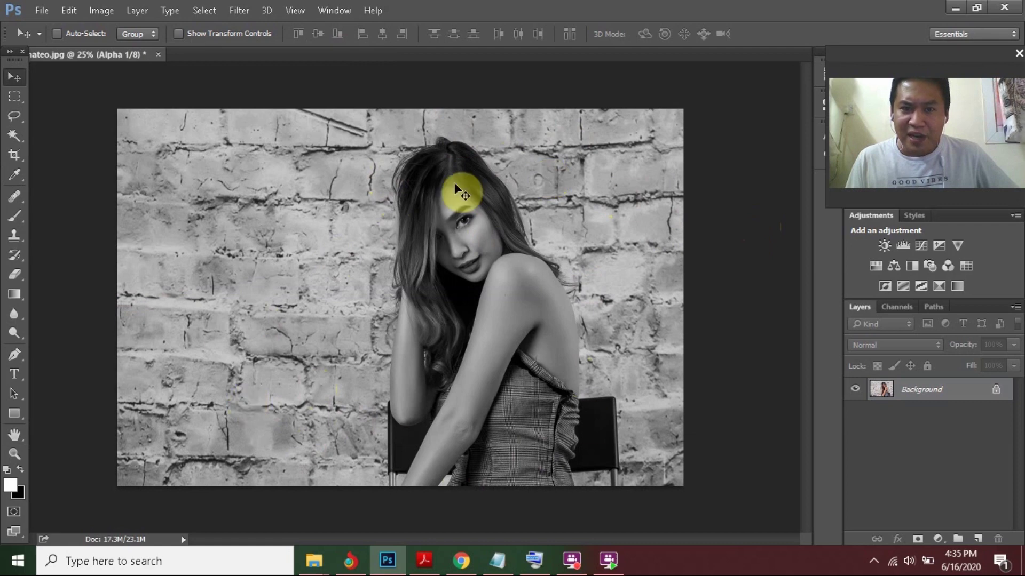
# Select the entire Alpha 1 channel image and copy it, ending in the layer list.
pyautogui.click(905, 308)
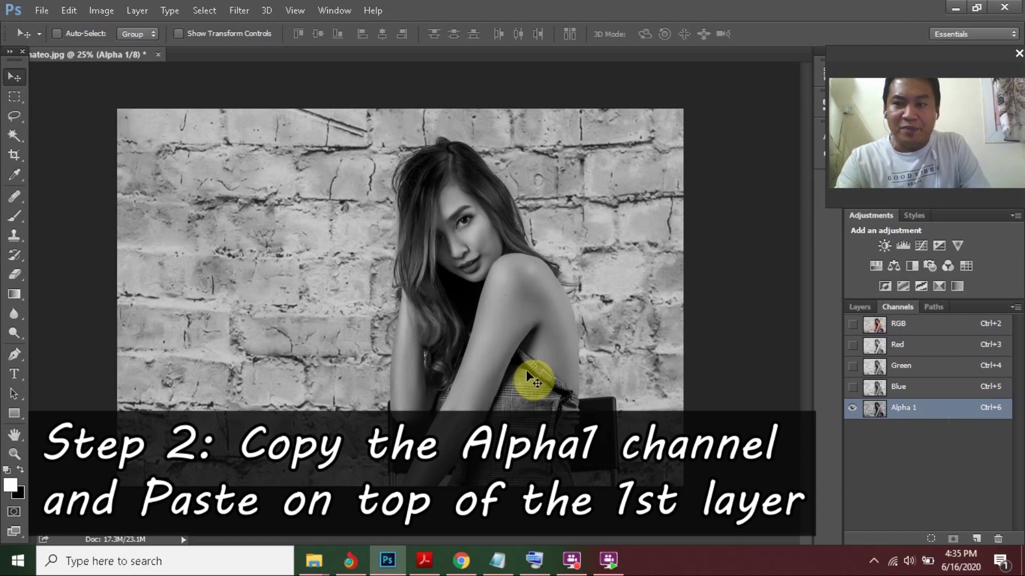
pyautogui.hotkey('ctrl', 'a')
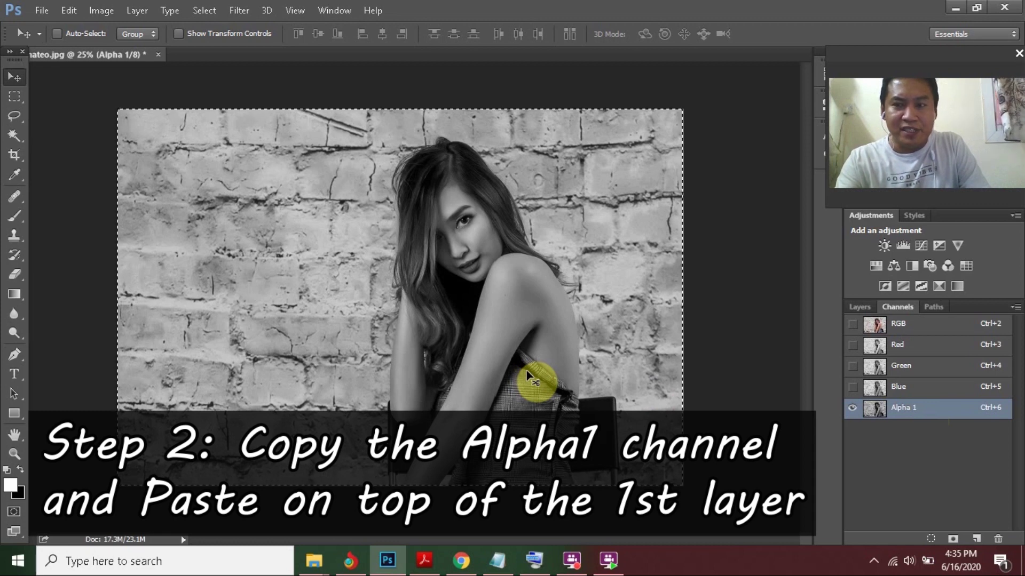
pyautogui.click(866, 308)
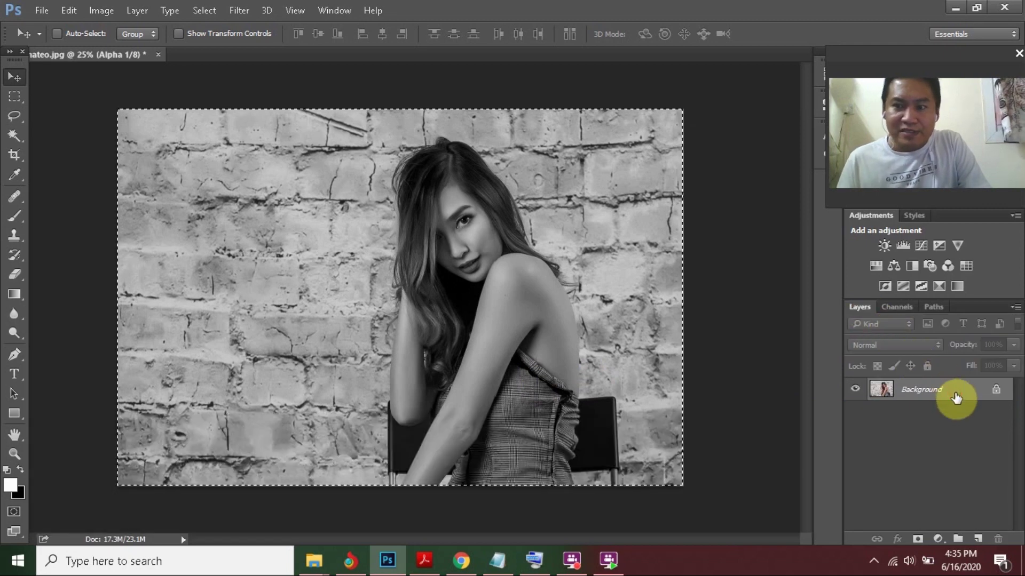
# Convert the Background into a regular layer named Layer 0 and paste the copied channel image as a new layer above it.
pyautogui.moveTo(956, 397); pyautogui.dragTo(955, 394)
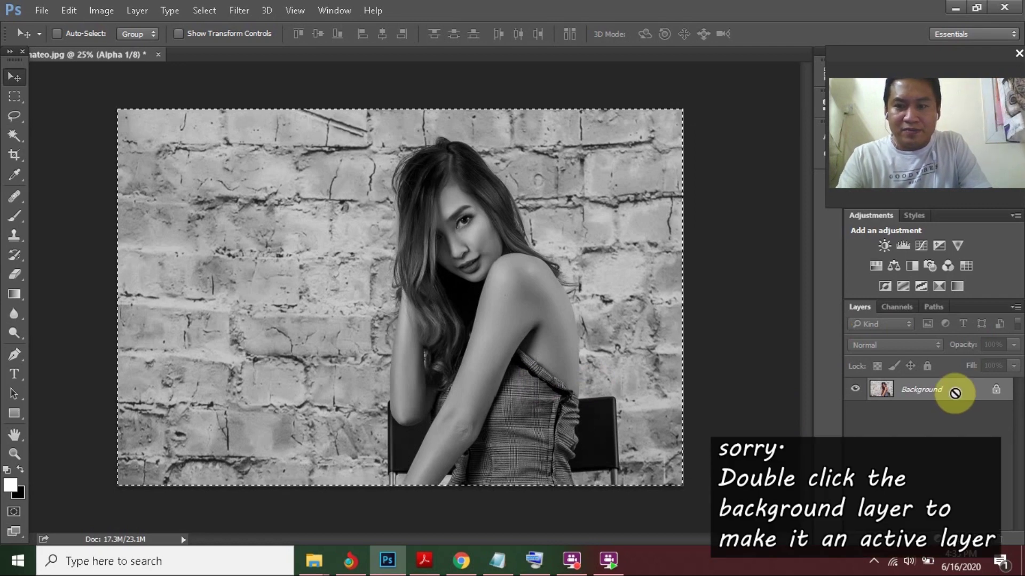
pyautogui.doubleClick(955, 393)
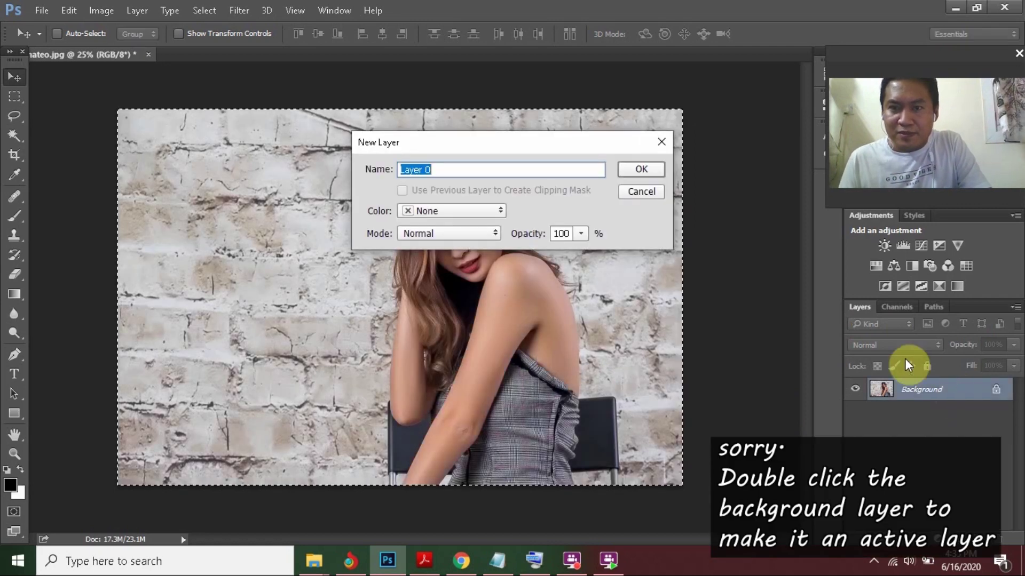
pyautogui.click(642, 167)
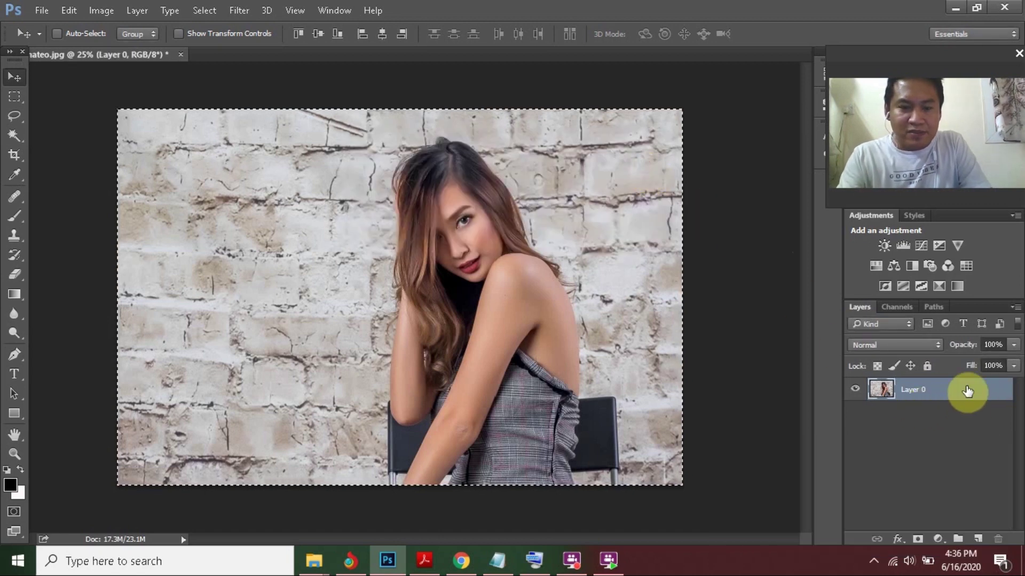
pyautogui.hotkey('ctrl', 'j')
pyautogui.hotkey('shift', 'ctrl', 'u')
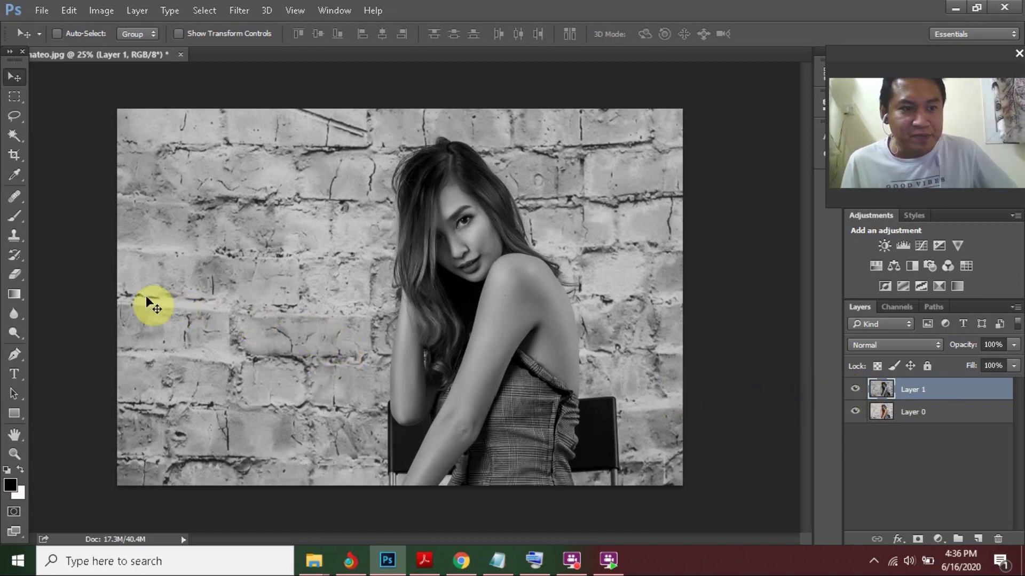
# Activate the Gradient tool and check its gradient presets, keeping the black-to-white gradient and radial style.
pyautogui.click(18, 294)
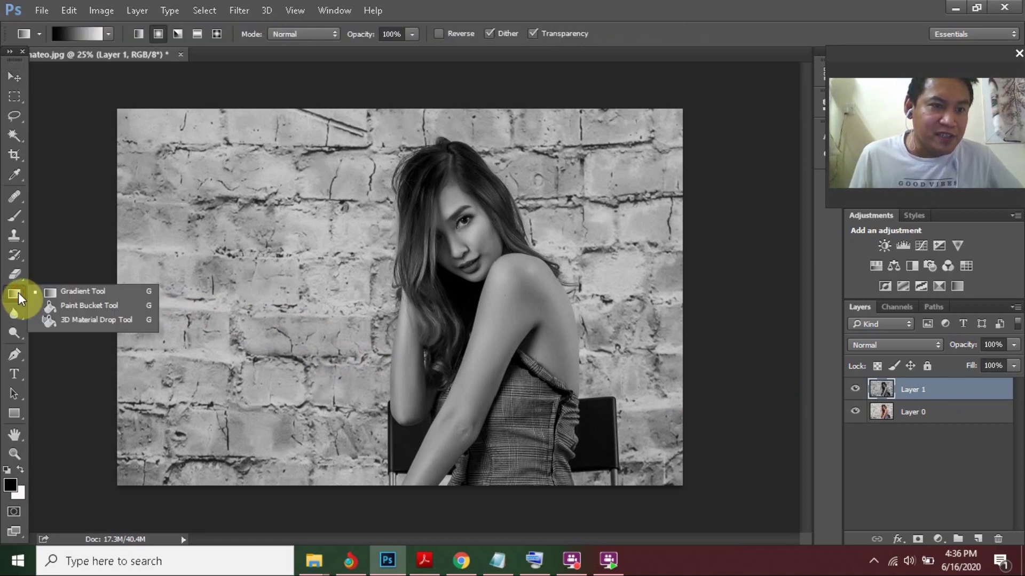
pyautogui.click(14, 295)
pyautogui.click(15, 296)
pyautogui.click(50, 291)
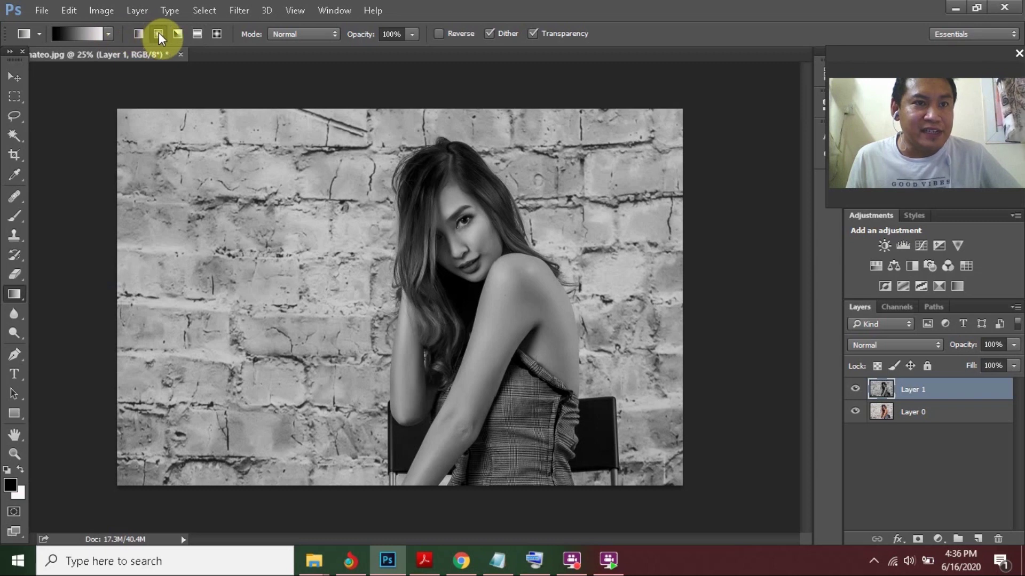
pyautogui.click(107, 35)
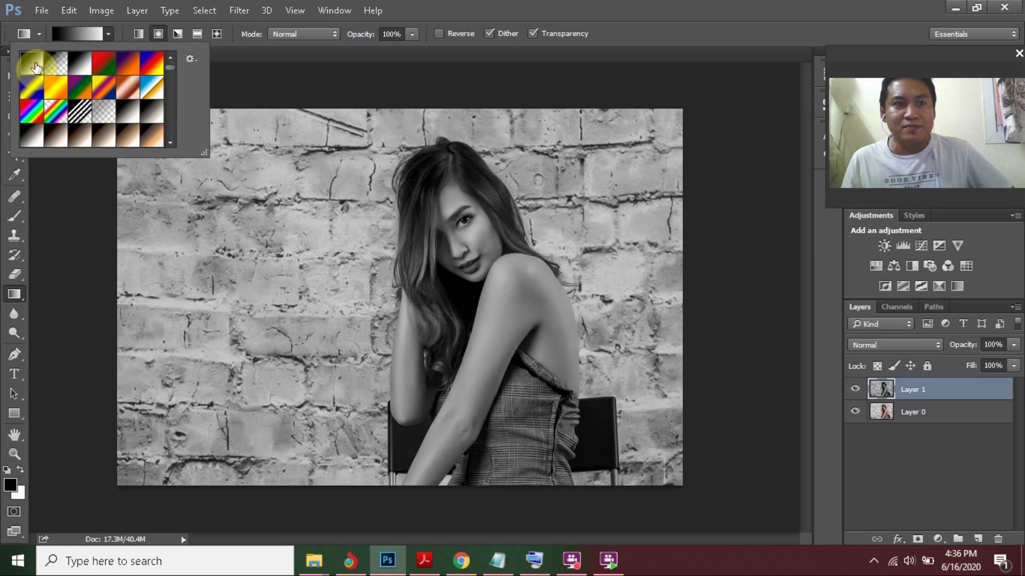
pyautogui.click(566, 17)
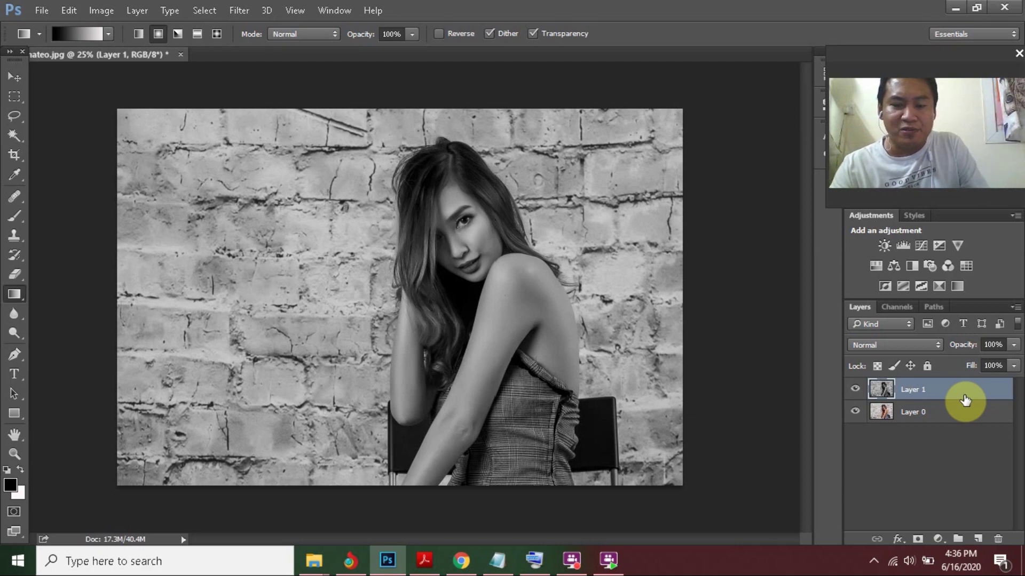
# Create a new top layer and draw a black-to-white radial gradient from the woman's face toward the photo's lower right corner.
pyautogui.hotkey('ctrl', 'shift', 'n')
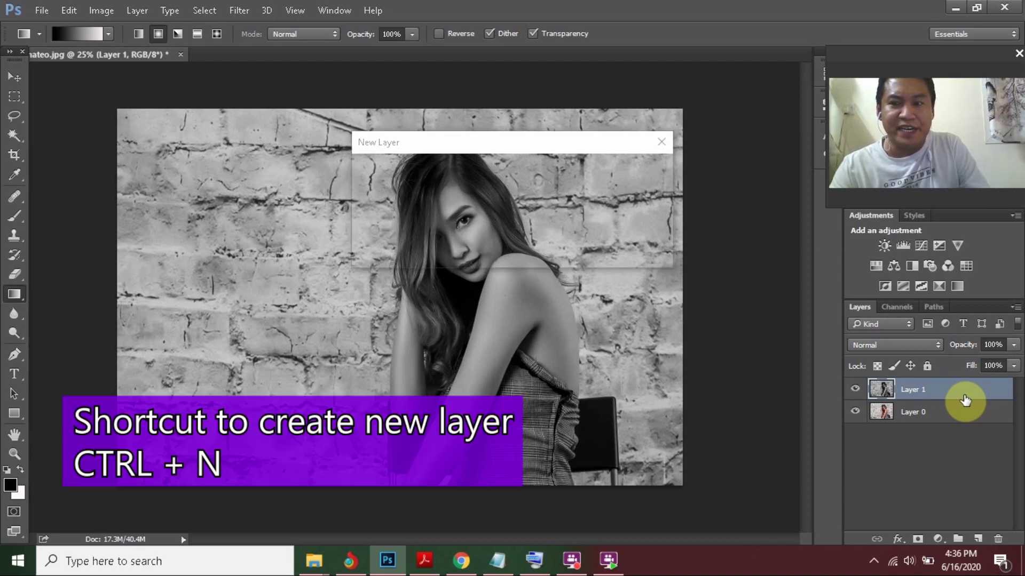
pyautogui.press('Return')
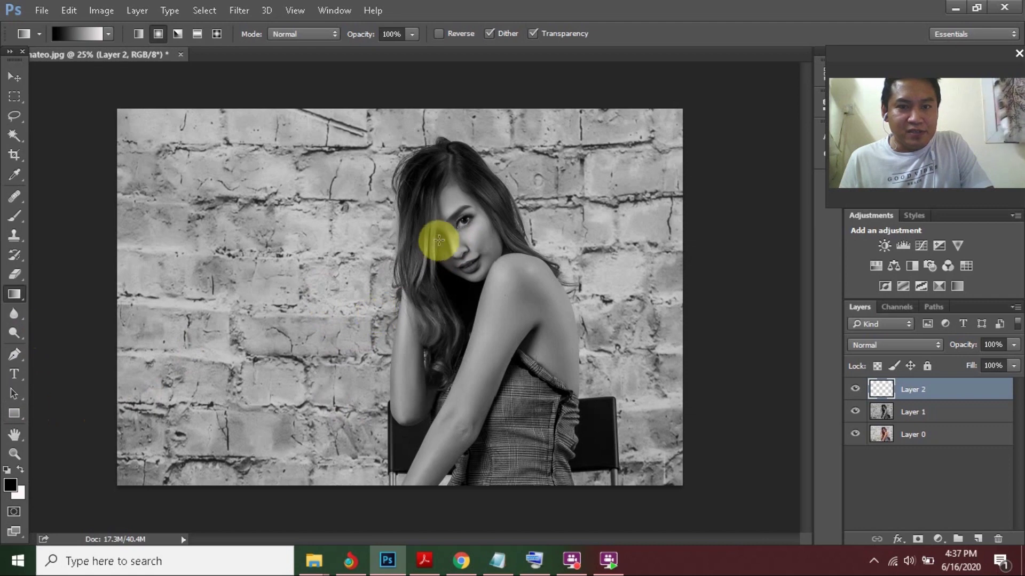
pyautogui.moveTo(463, 223); pyautogui.dragTo(537, 416)
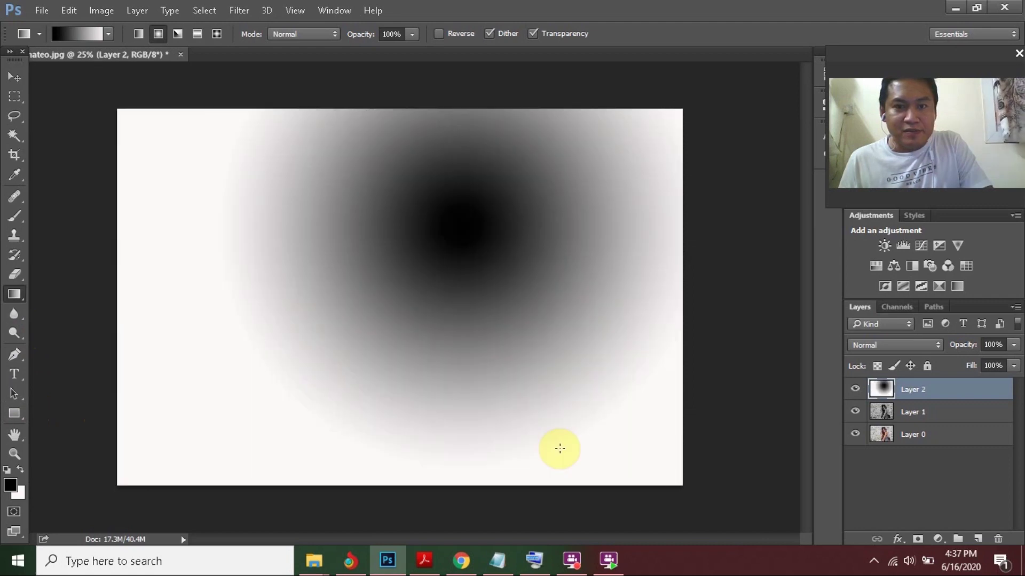
pyautogui.moveTo(462, 228); pyautogui.dragTo(584, 461)
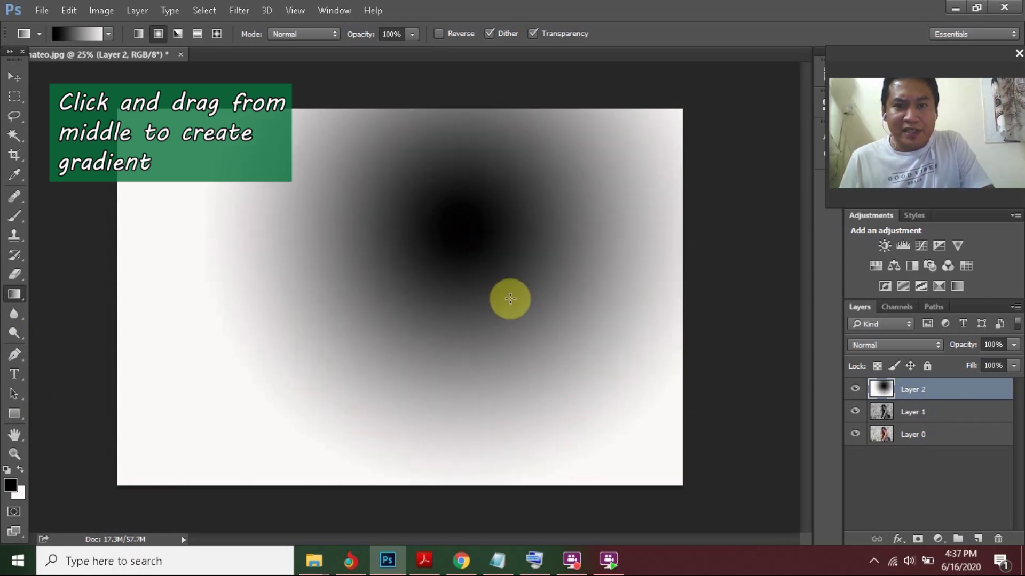
pyautogui.moveTo(469, 235); pyautogui.dragTo(634, 475)
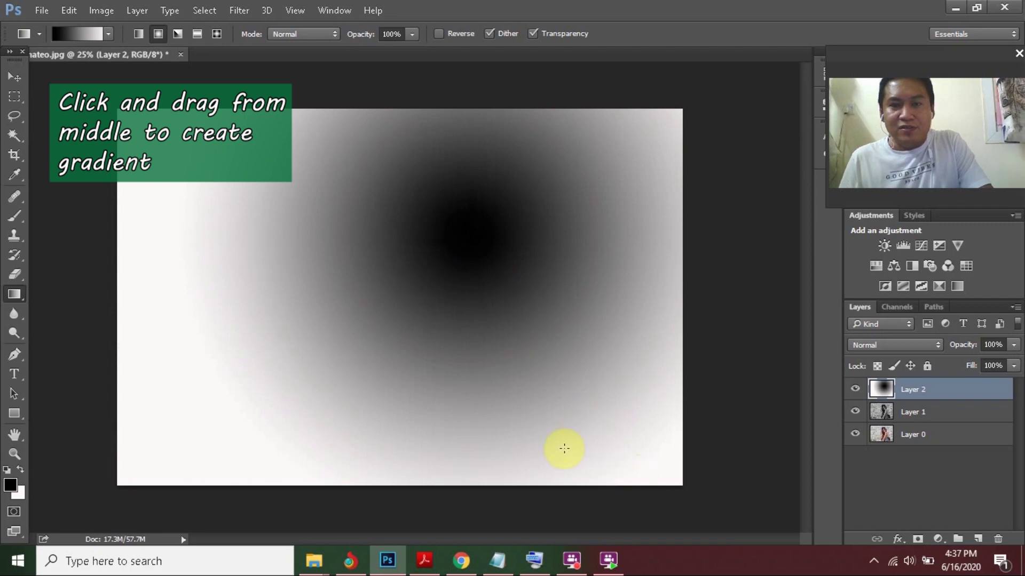
# Lower the radial gradient layer's opacity to 68% and invert its colours so white covers the woman's face.
pyautogui.click(1014, 346)
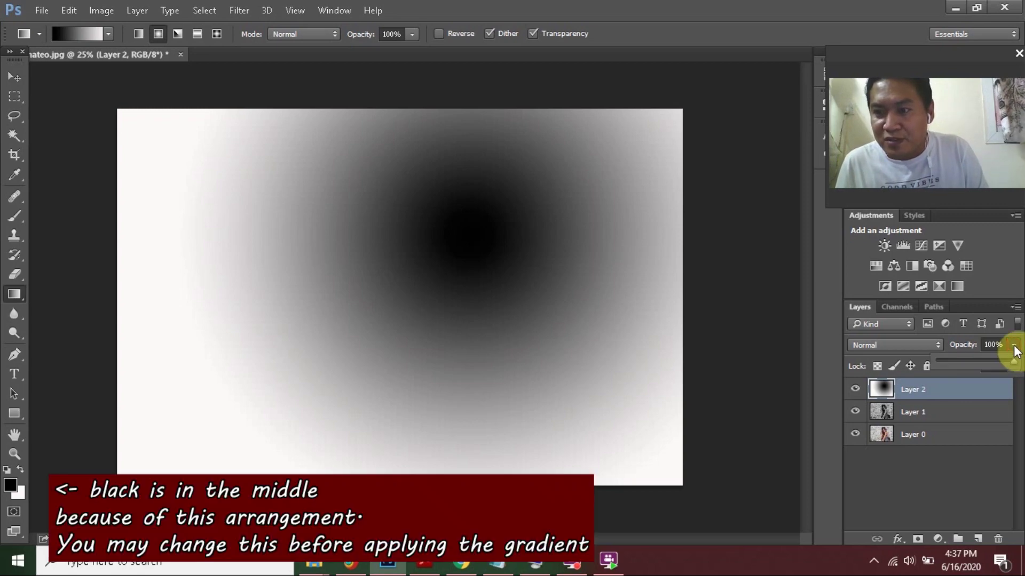
pyautogui.click(988, 361)
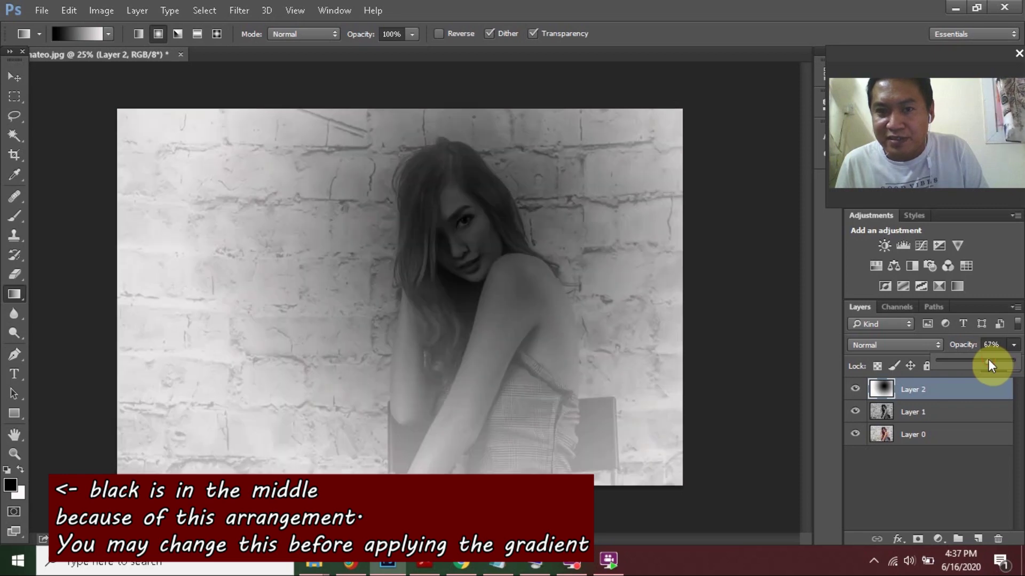
pyautogui.moveTo(987, 361); pyautogui.dragTo(989, 360)
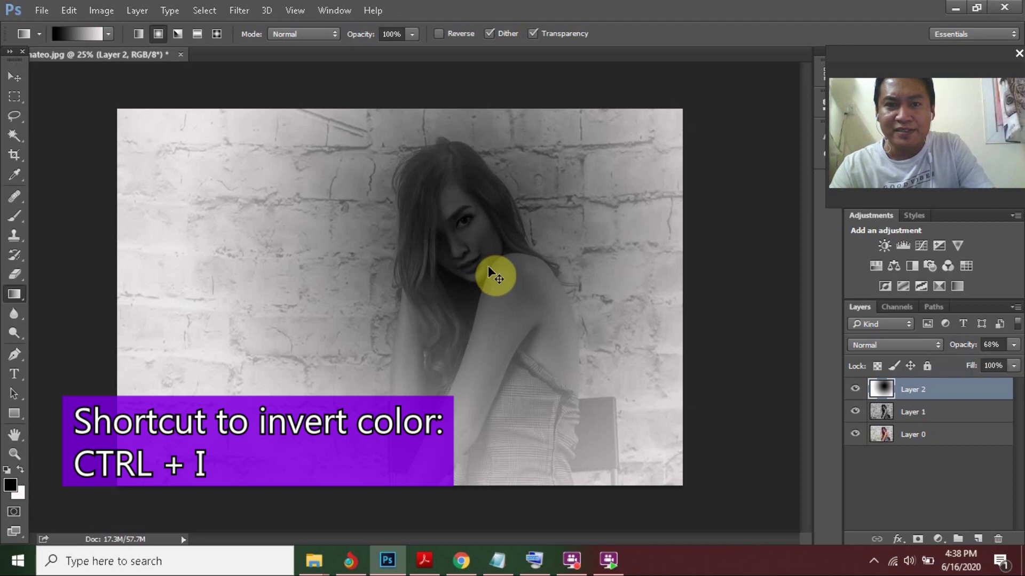
pyautogui.hotkey('ctrl', 'i')
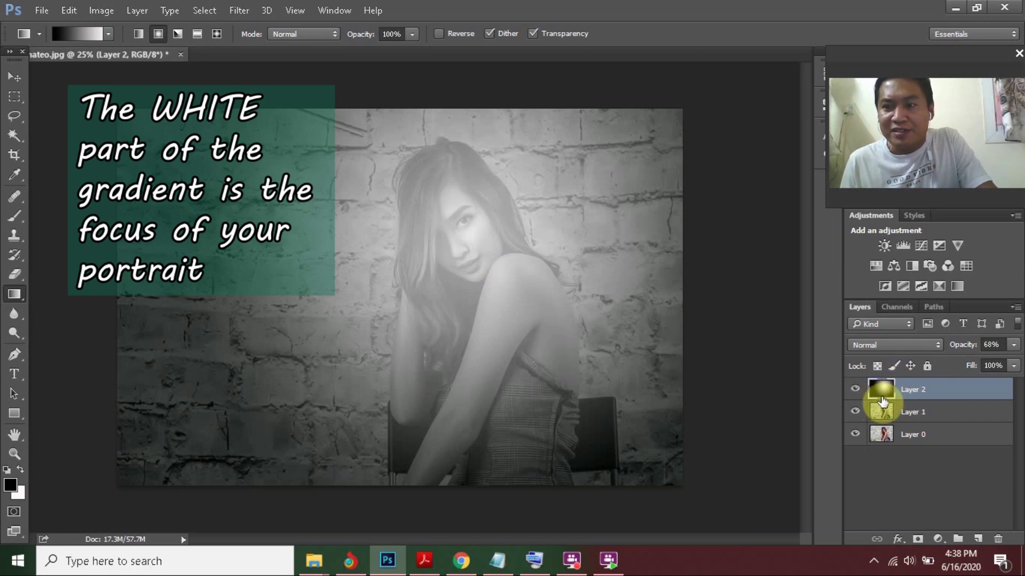
# Blend the gradient layer with Multiply and set its opacity to 88%.
pyautogui.click(937, 347)
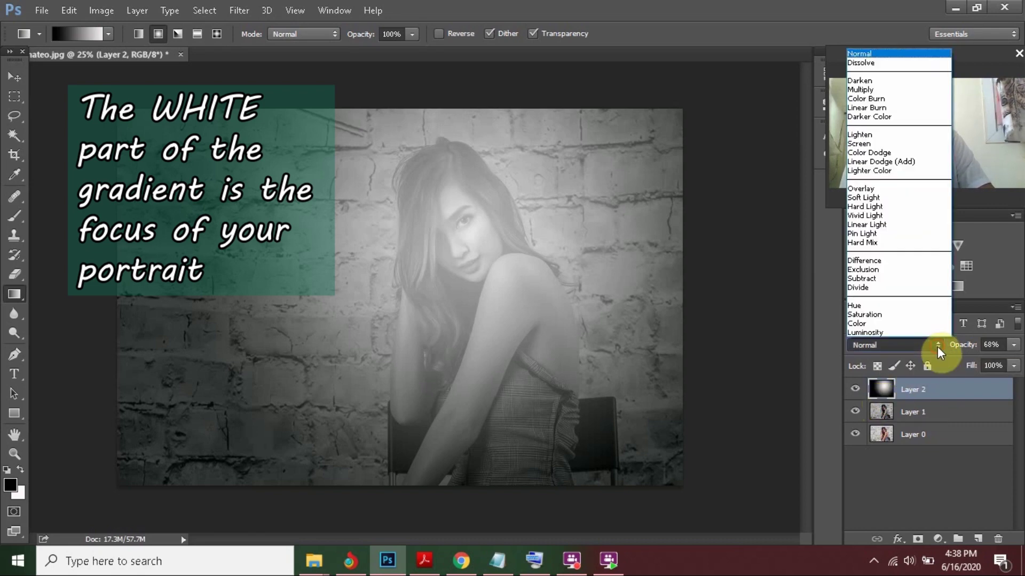
pyautogui.click(865, 90)
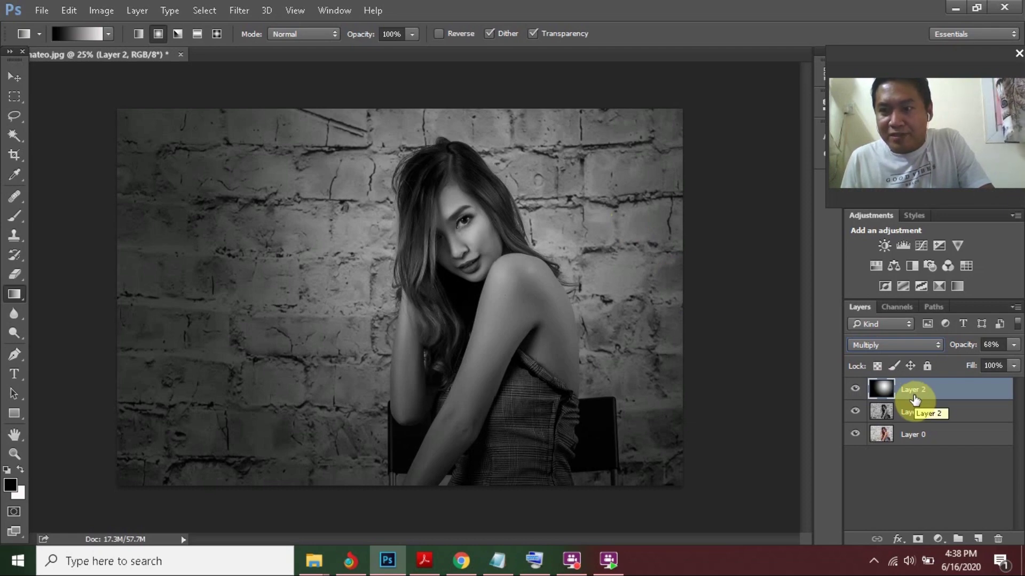
pyautogui.click(1013, 347)
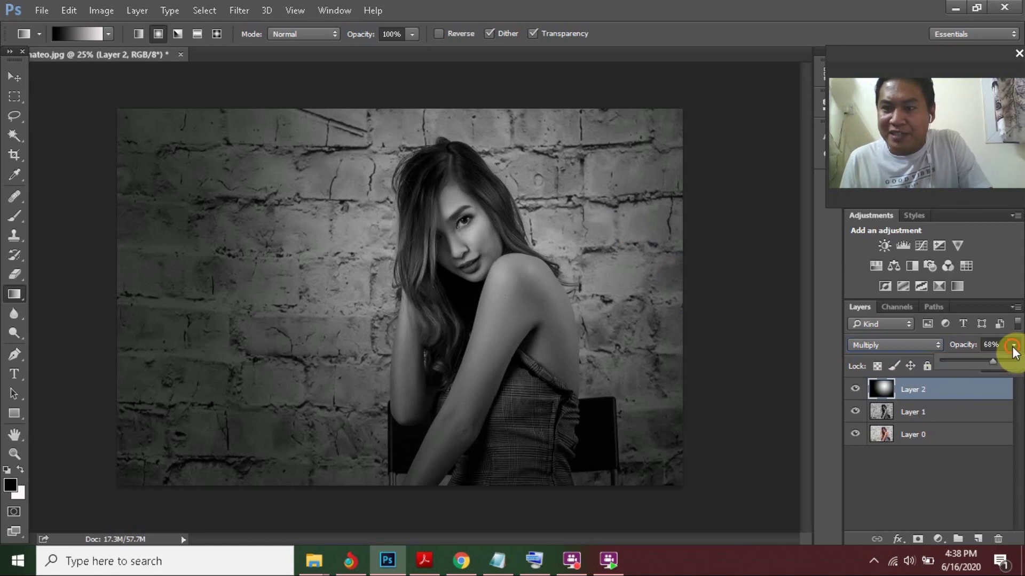
pyautogui.moveTo(994, 360); pyautogui.dragTo(1018, 362)
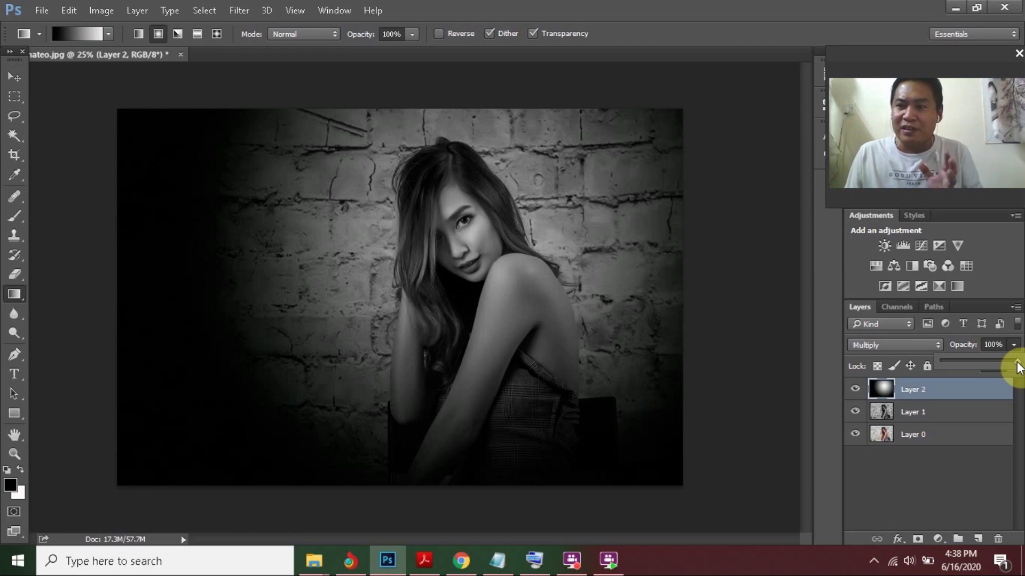
pyautogui.moveTo(1018, 367); pyautogui.dragTo(1009, 367)
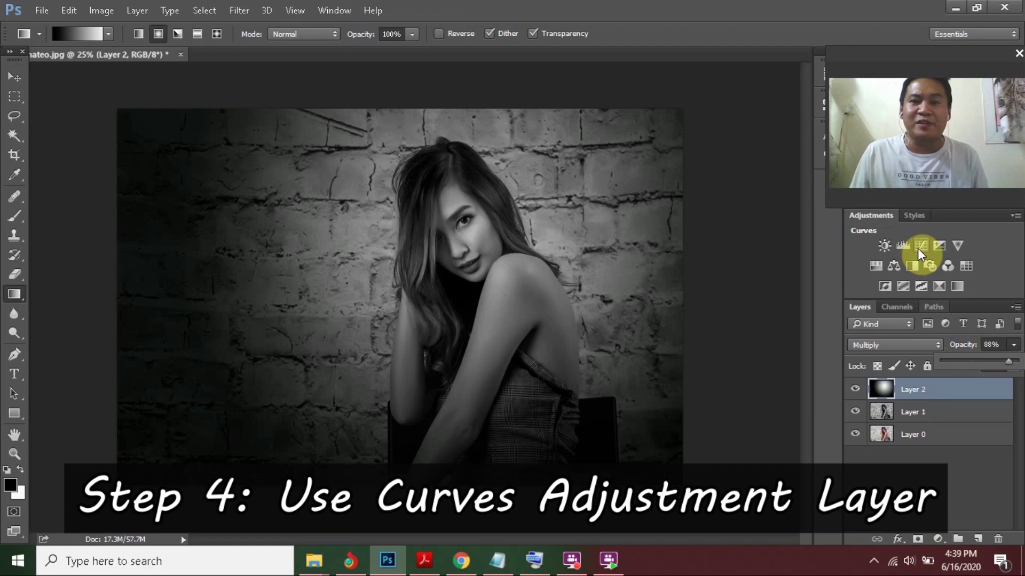
# Add a Curves adjustment layer and shape its RGB curve with a midpoint anchor, a raised highlight point and two shadow points.
pyautogui.click(917, 248)
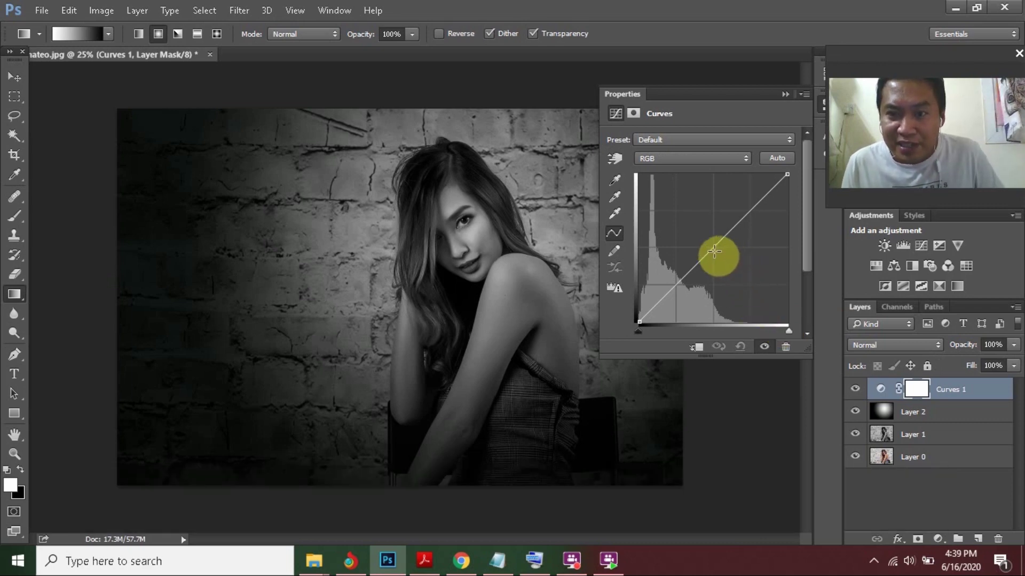
pyautogui.click(714, 249)
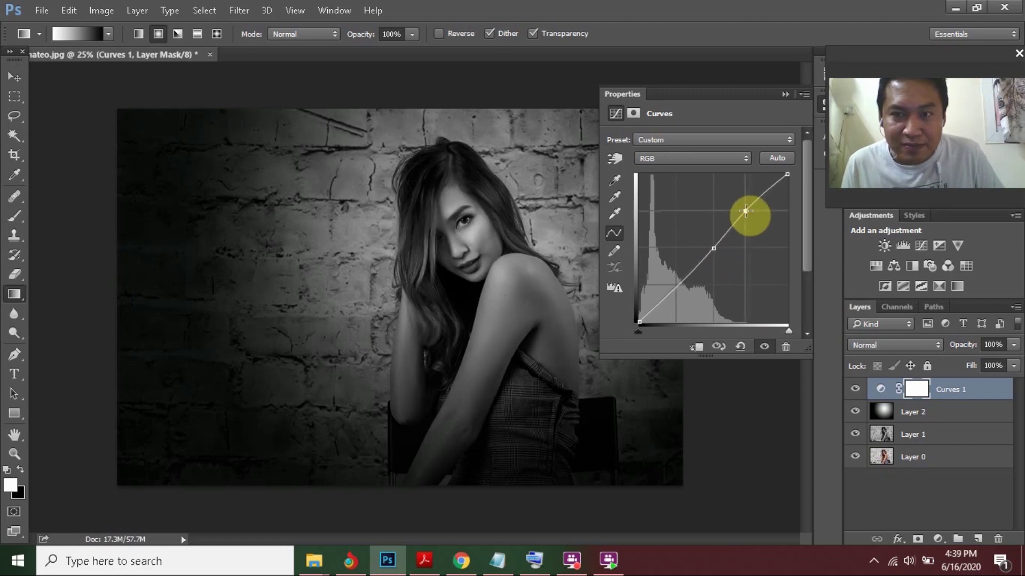
pyautogui.moveTo(744, 210); pyautogui.dragTo(742, 208)
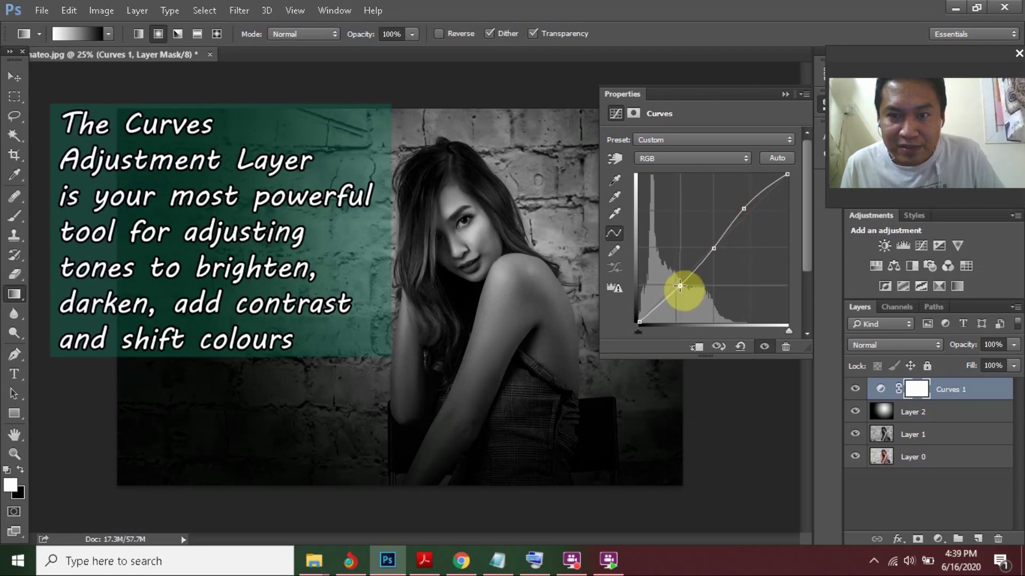
pyautogui.click(679, 287)
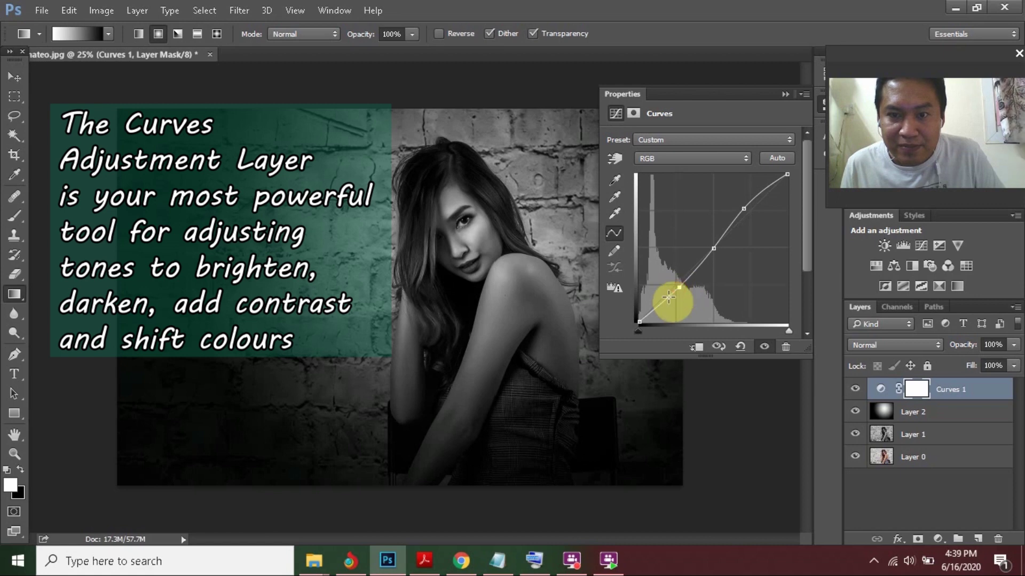
pyautogui.click(668, 298)
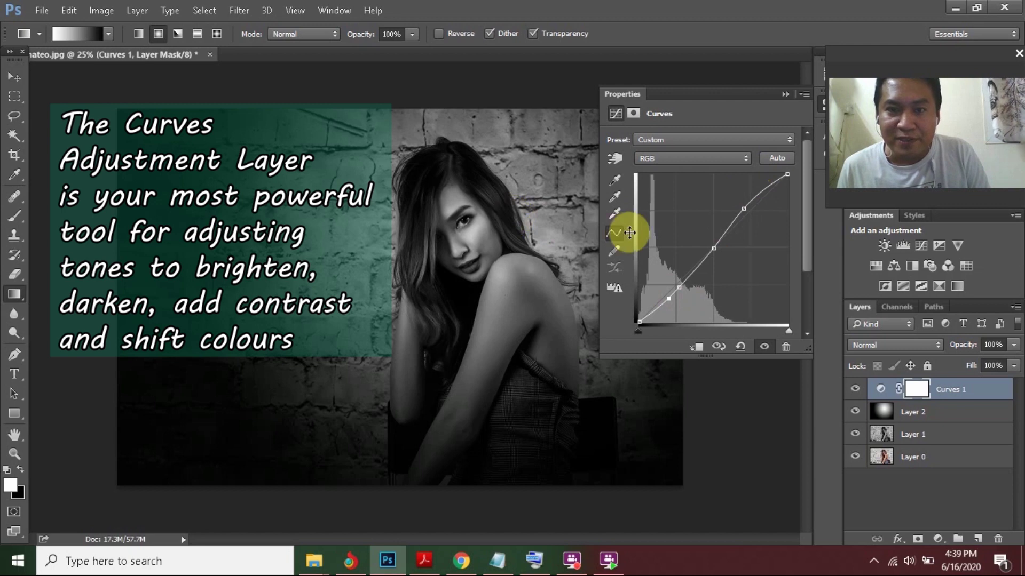
pyautogui.click(785, 96)
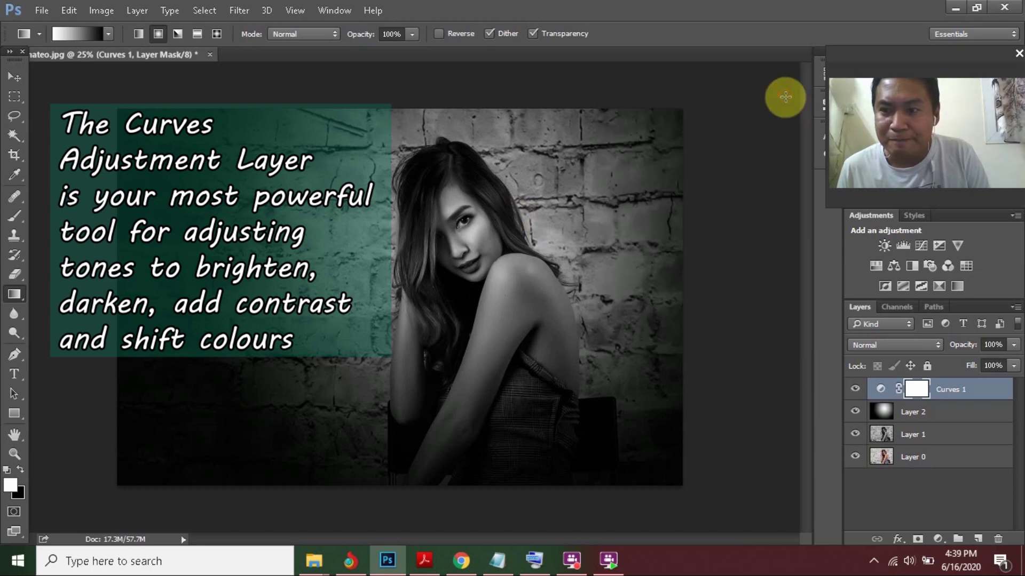
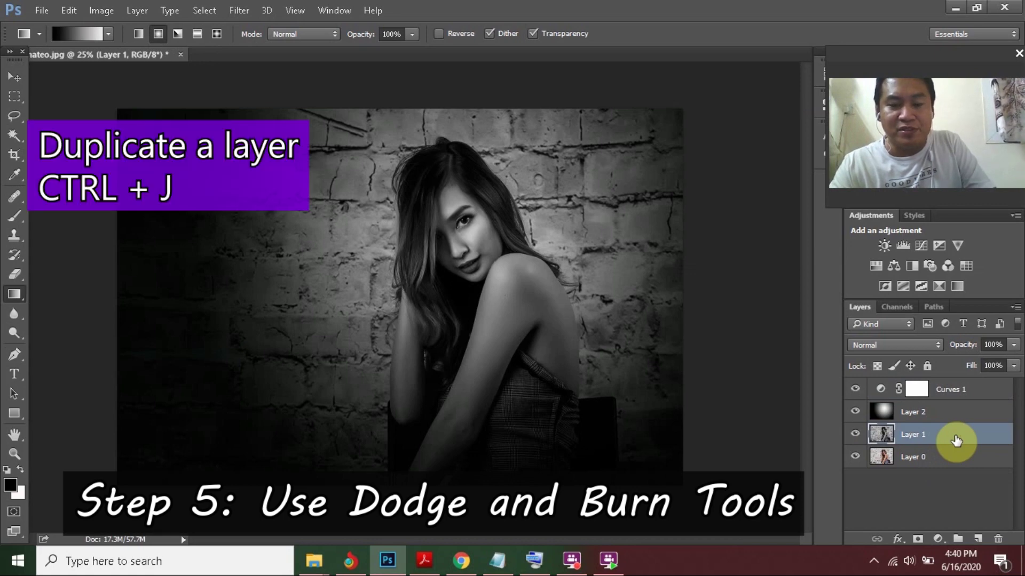
# Duplicate Layer 1 and rename the copy "dodge and burn".
pyautogui.hotkey('ctrl', 'j')
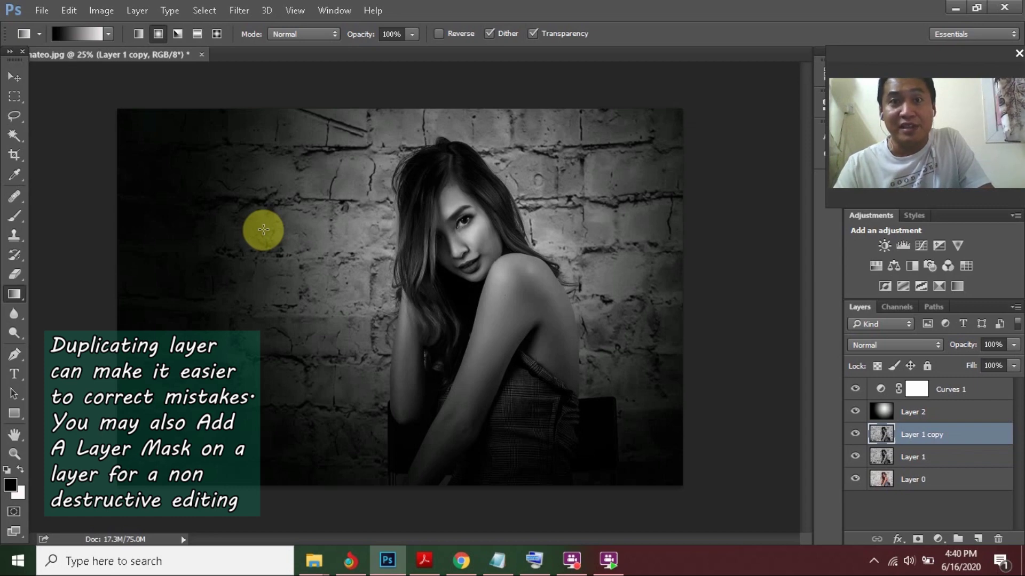
pyautogui.doubleClick(907, 435)
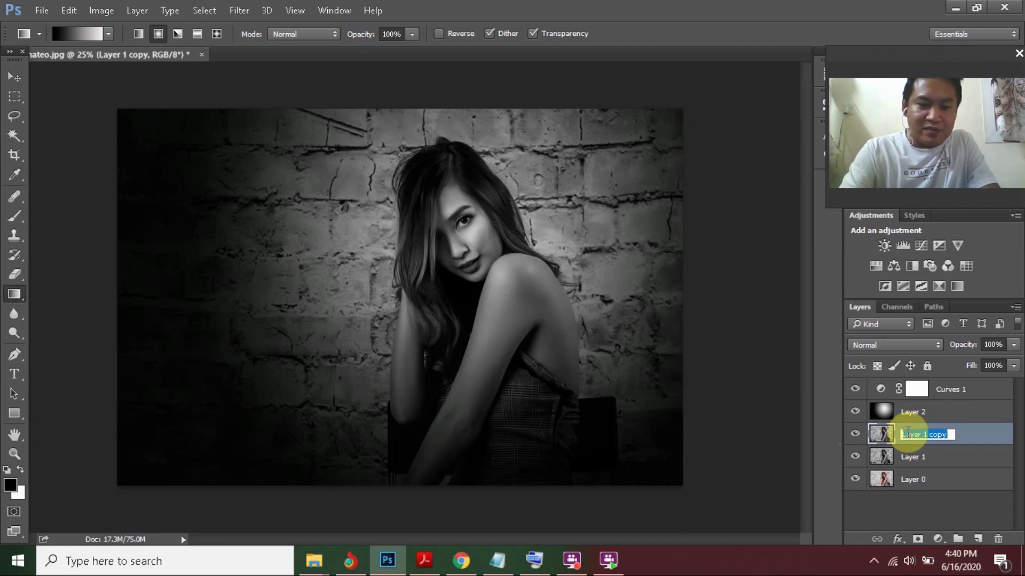
pyautogui.write('dodge and ')
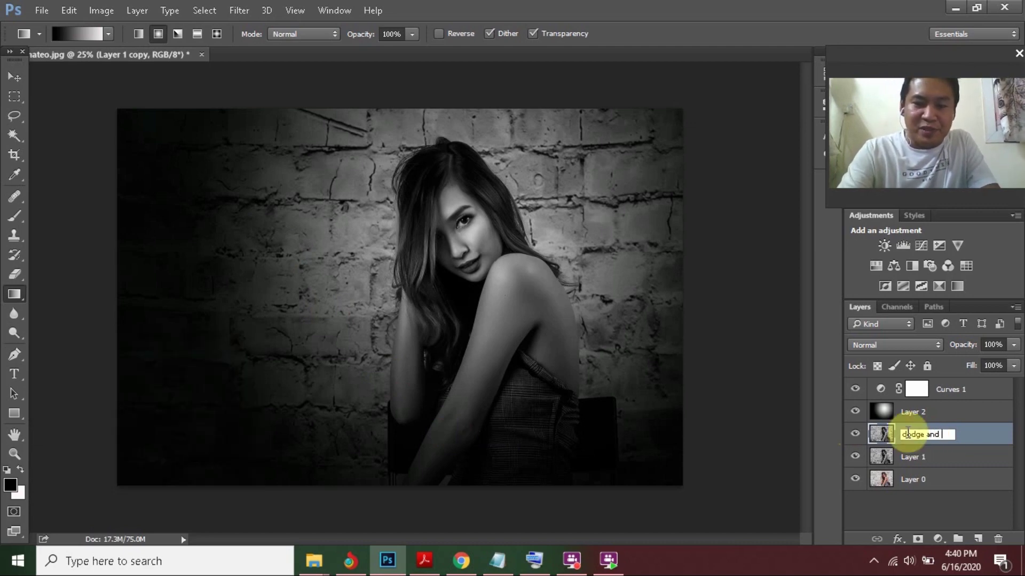
pyautogui.write('burn')
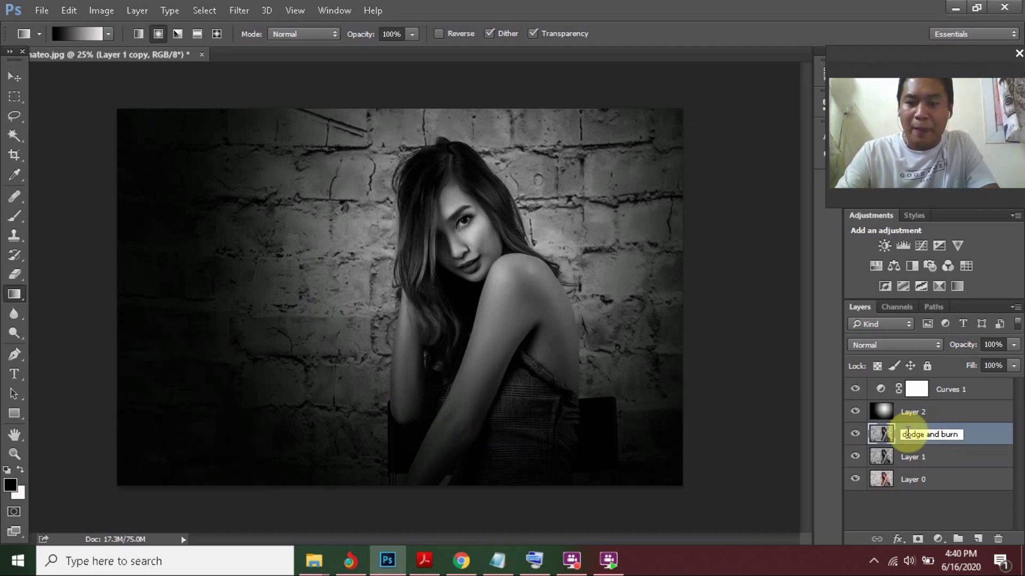
pyautogui.press('Return')
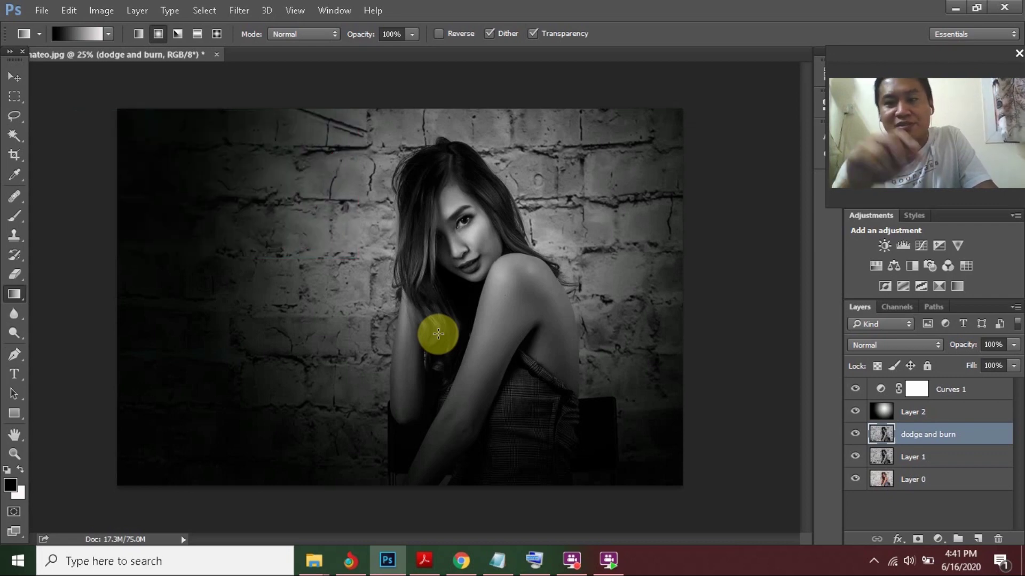
# Activate the Dodge tool and enlarge its brush to 300 px.
pyautogui.click(18, 338)
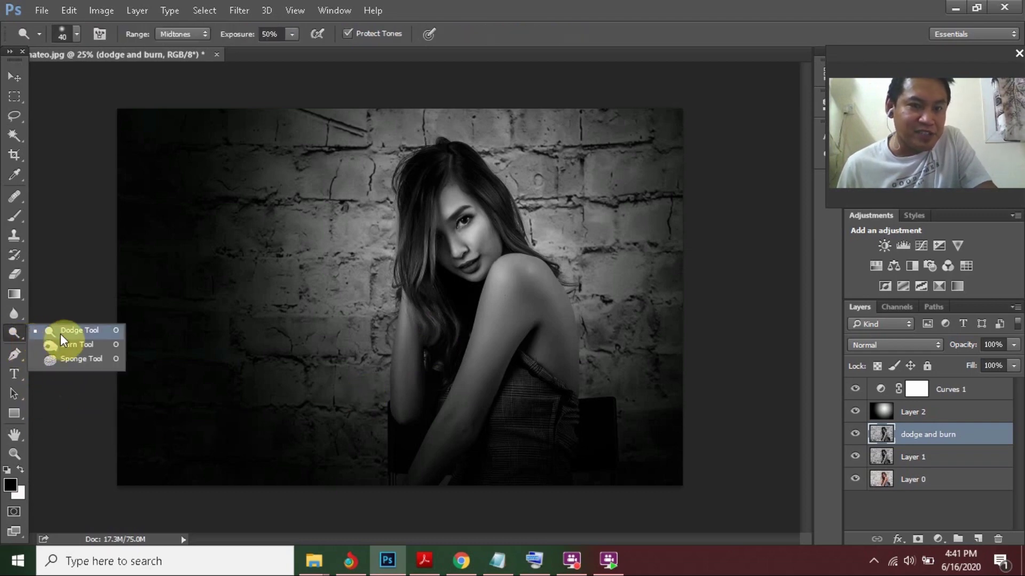
pyautogui.click(60, 334)
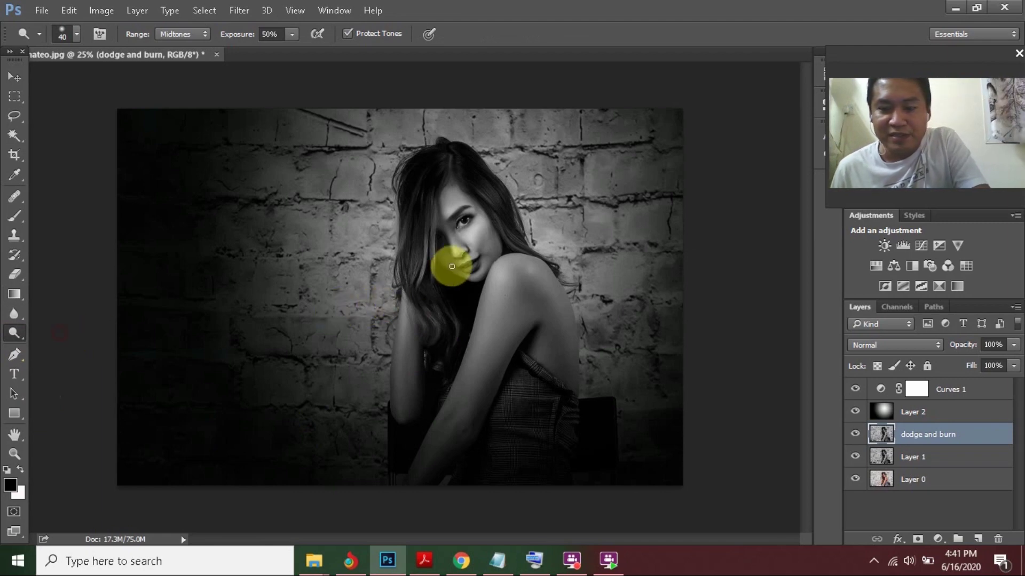
pyautogui.press(']')
pyautogui.press(']')
pyautogui.press(']')
pyautogui.press(']')
pyautogui.press(']')
pyautogui.press(']')
pyautogui.press(']')
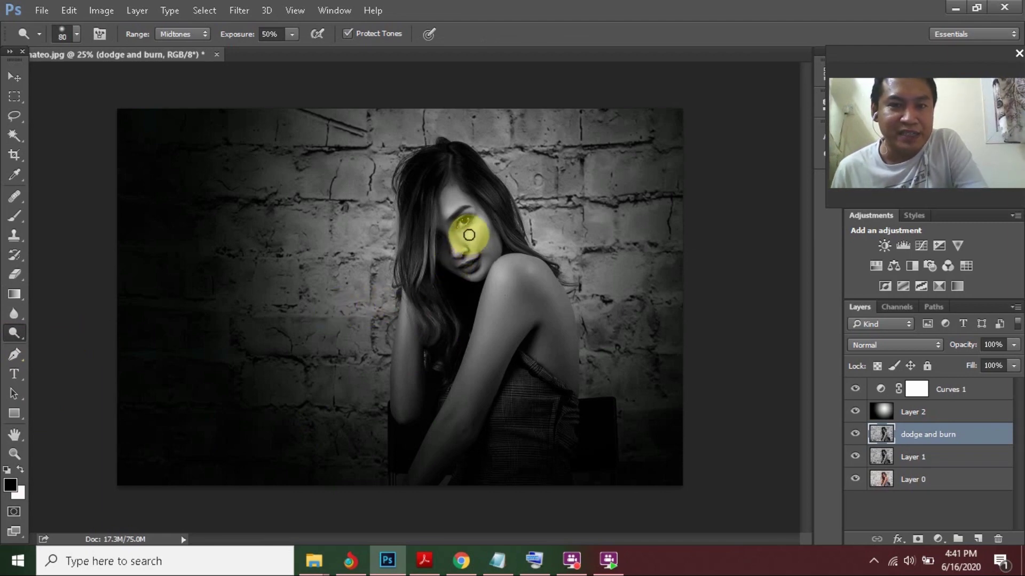
pyautogui.press(']')
pyautogui.press(']')
pyautogui.press(']')
pyautogui.press(']')
pyautogui.press(']')
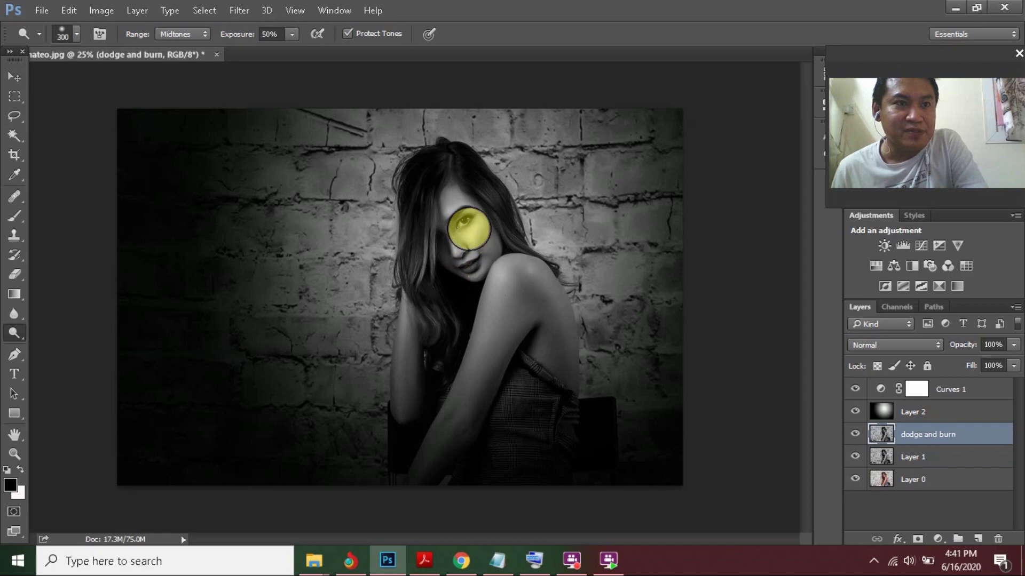
# Reduce the Dodge brush to 60 px and check its brush presets, keeping the soft tip with 0% hardness.
pyautogui.press('[')
pyautogui.press('[')
pyautogui.press('[')
pyautogui.press('[')
pyautogui.press('[')
pyautogui.press('[')
pyautogui.press('[')
pyautogui.press('[')
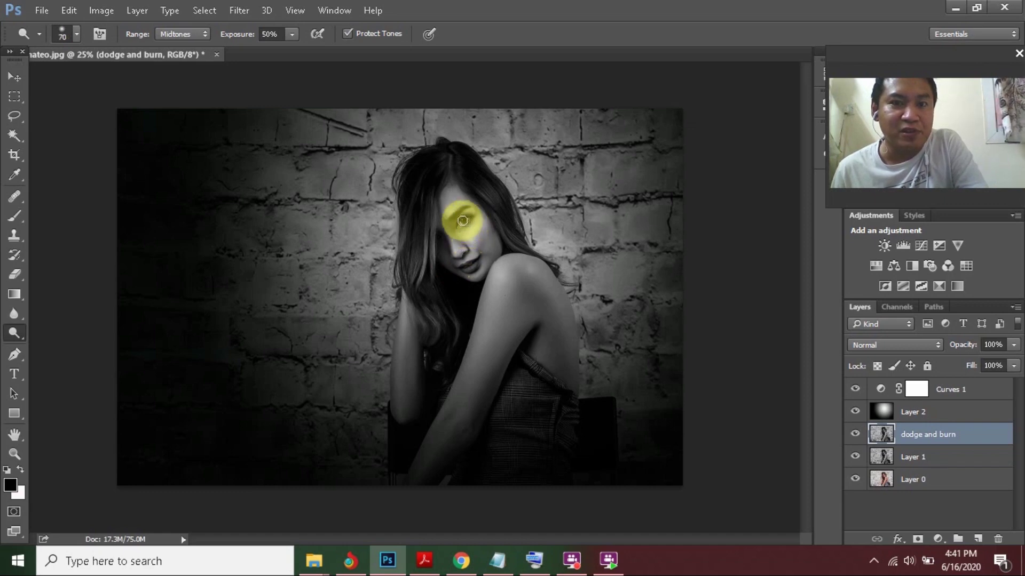
pyautogui.press('[')
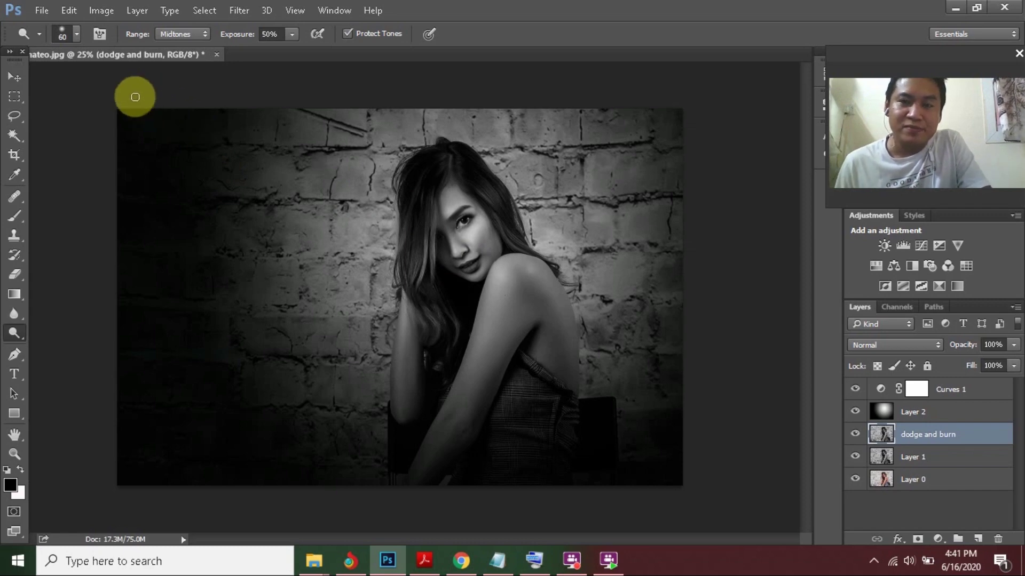
pyautogui.click(77, 34)
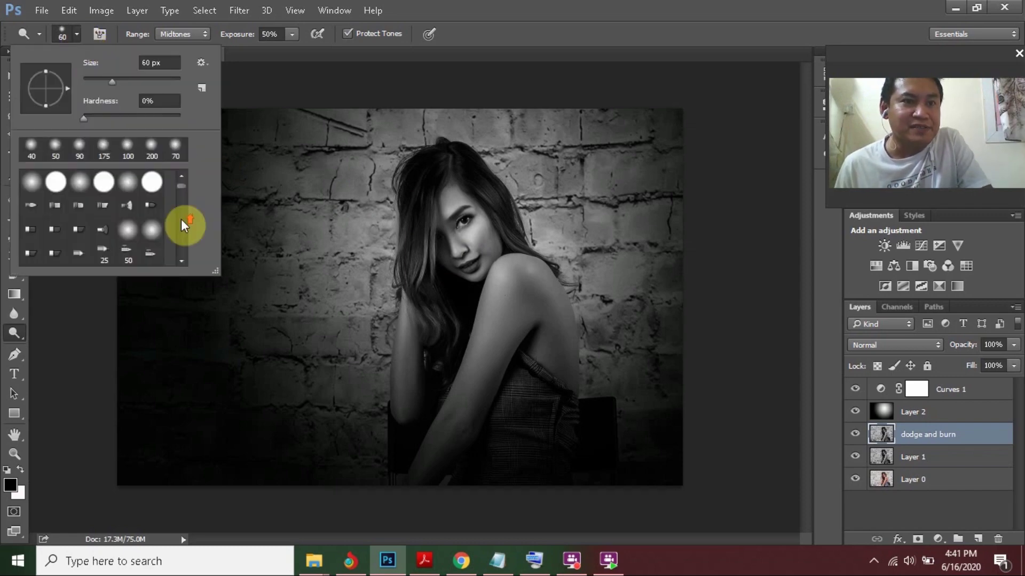
pyautogui.click(482, 14)
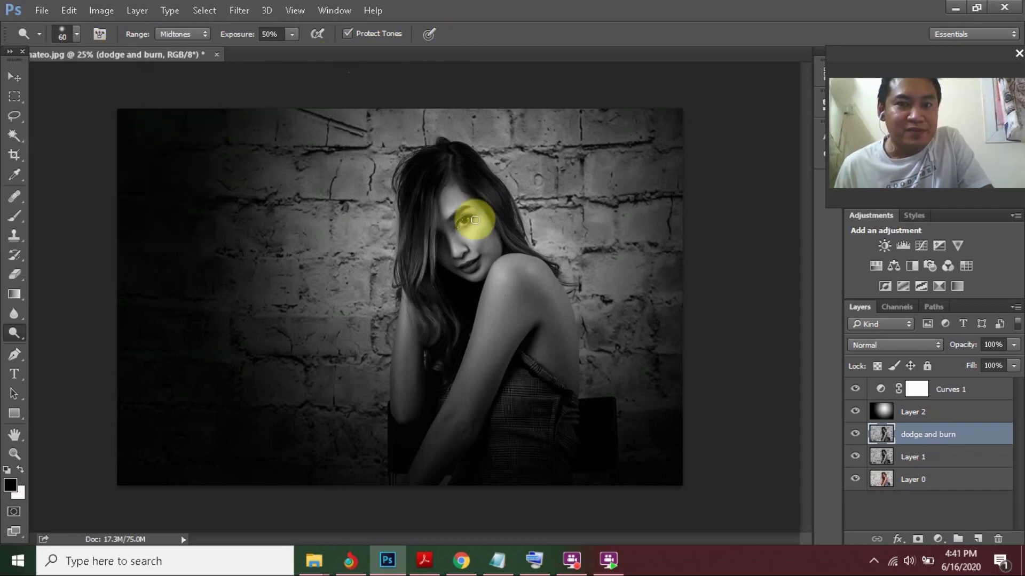
# Dodge the woman's face around her visible eye, using a 50 px brush to brighten the eye.
pyautogui.moveTo(469, 219); pyautogui.dragTo(483, 243)
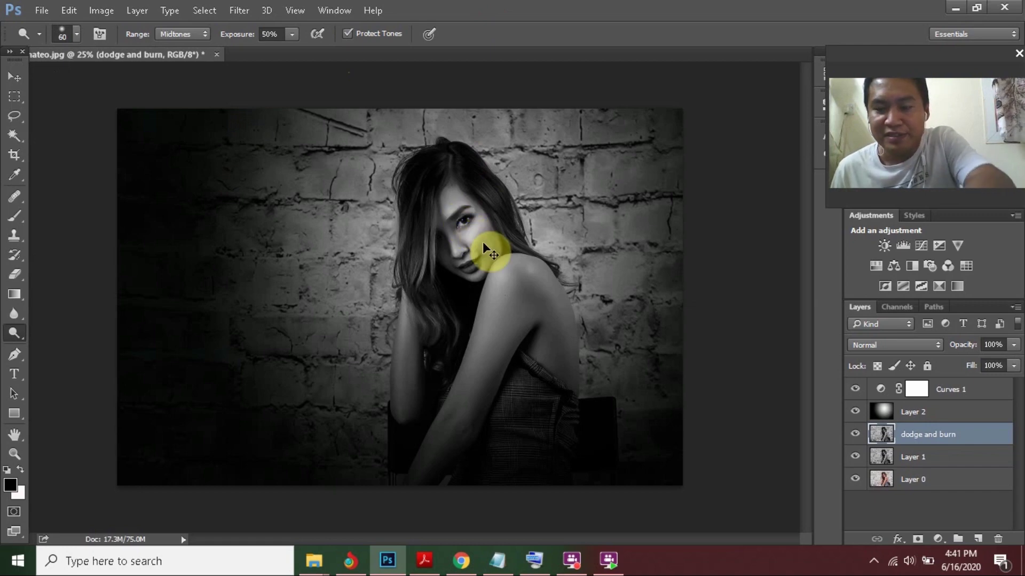
pyautogui.hotkey('ctrl', '+')
pyautogui.hotkey('ctrl', '+')
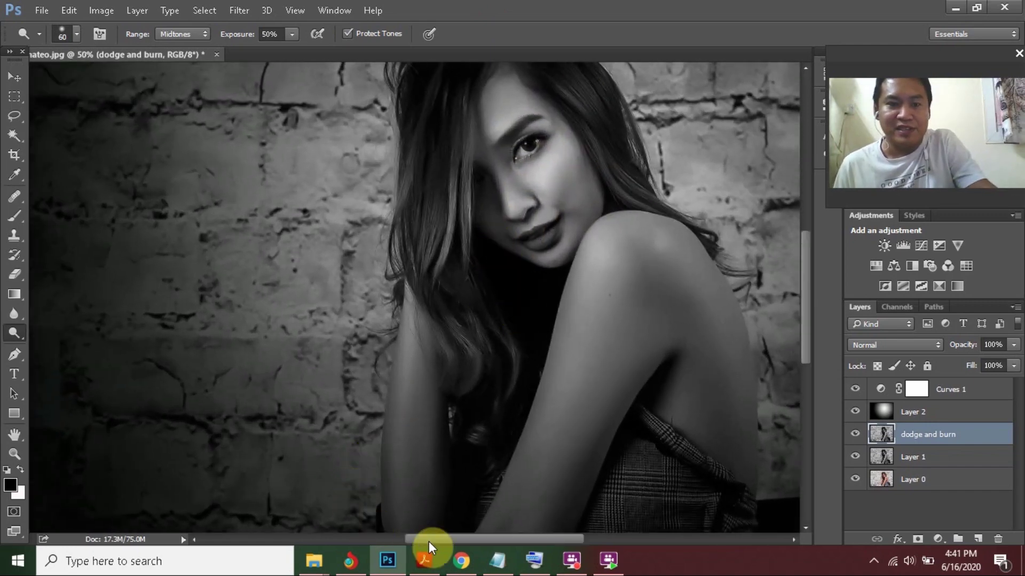
pyautogui.moveTo(470, 540); pyautogui.dragTo(494, 540)
pyautogui.moveTo(805, 310); pyautogui.dragTo(809, 279)
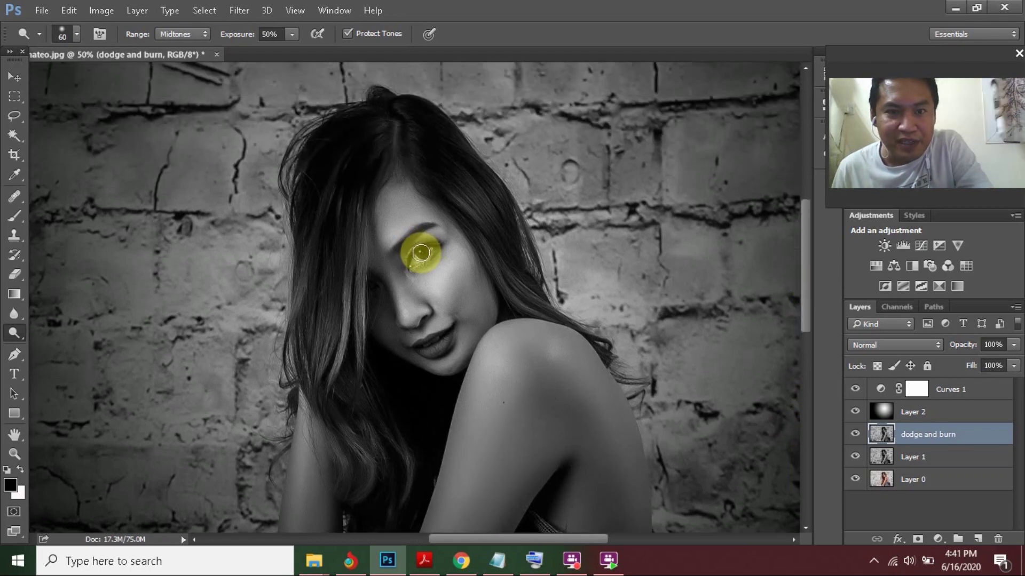
pyautogui.press('[')
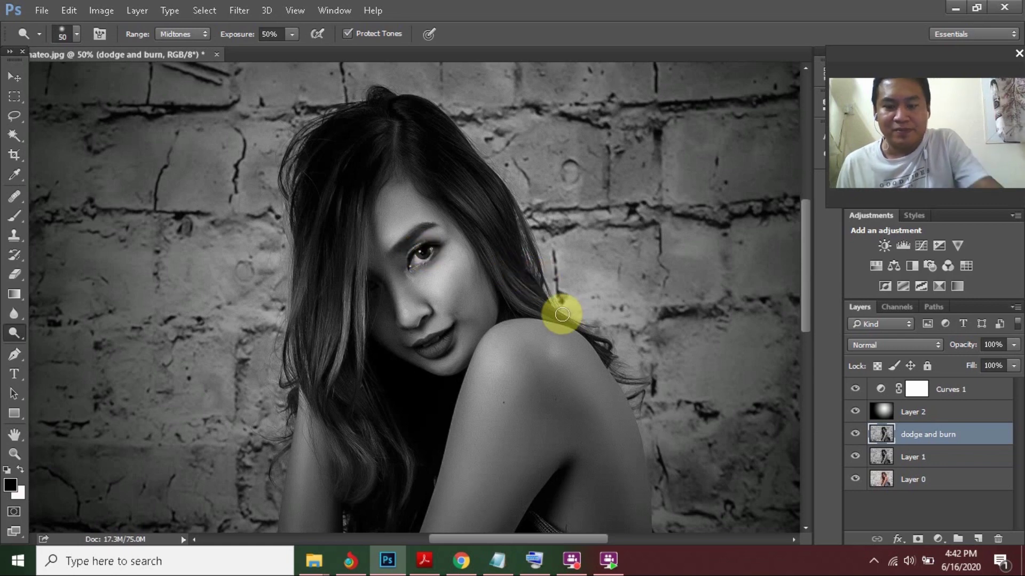
# Reduce the Dodge brush to 20 px and dodge the skin around the woman's lips and chin.
pyautogui.press('[')
pyautogui.press('[')
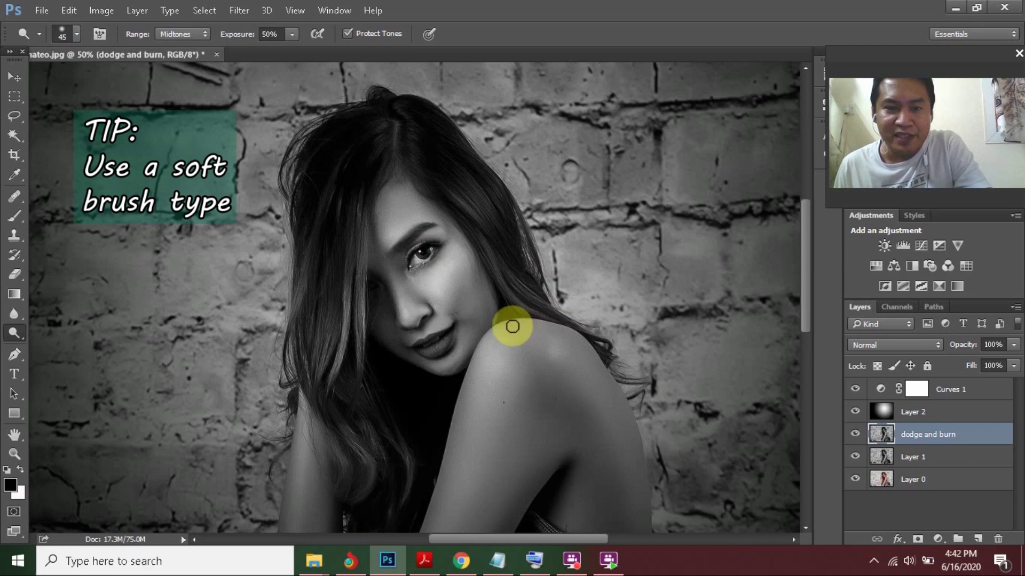
pyautogui.press('[')
pyautogui.press('[')
pyautogui.press('[')
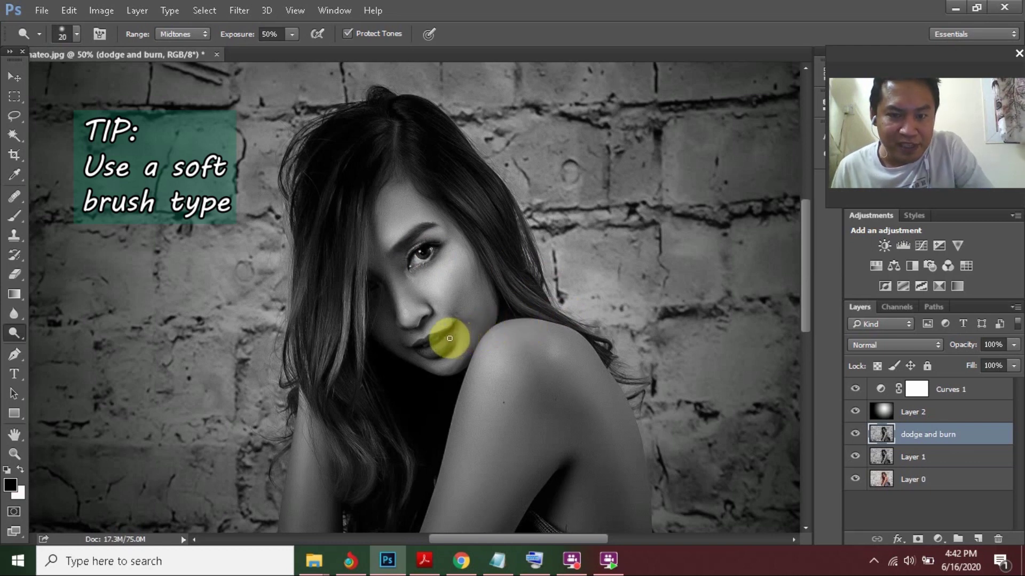
pyautogui.moveTo(449, 338)
pyautogui.mouseDown()
pyautogui.moveTo(418, 352)
pyautogui.moveTo(502, 391)
pyautogui.moveTo(458, 352)
pyautogui.moveTo(466, 330)
pyautogui.moveTo(475, 336)
pyautogui.moveTo(416, 365)
pyautogui.moveTo(460, 355)
pyautogui.mouseUp()
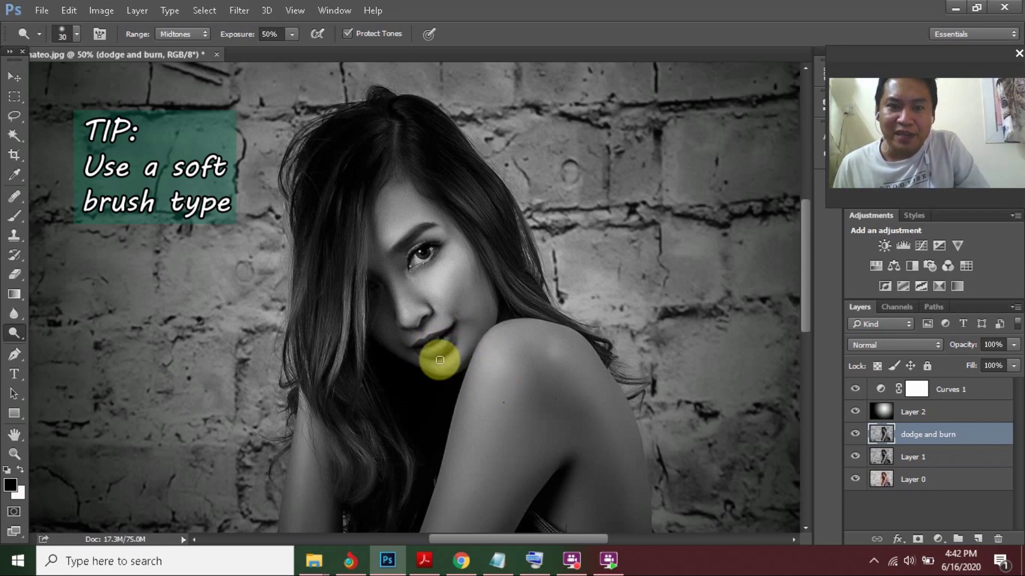
# Toggle the visibility of the "dodge and burn" layer several times to compare the portrait with and without the dodging.
pyautogui.click(855, 434)
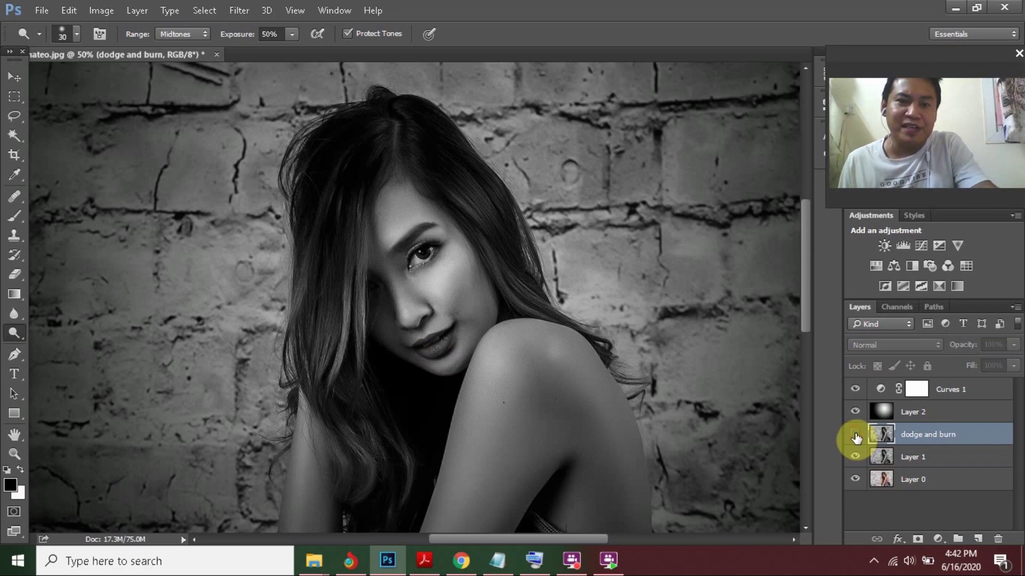
pyautogui.click(855, 436)
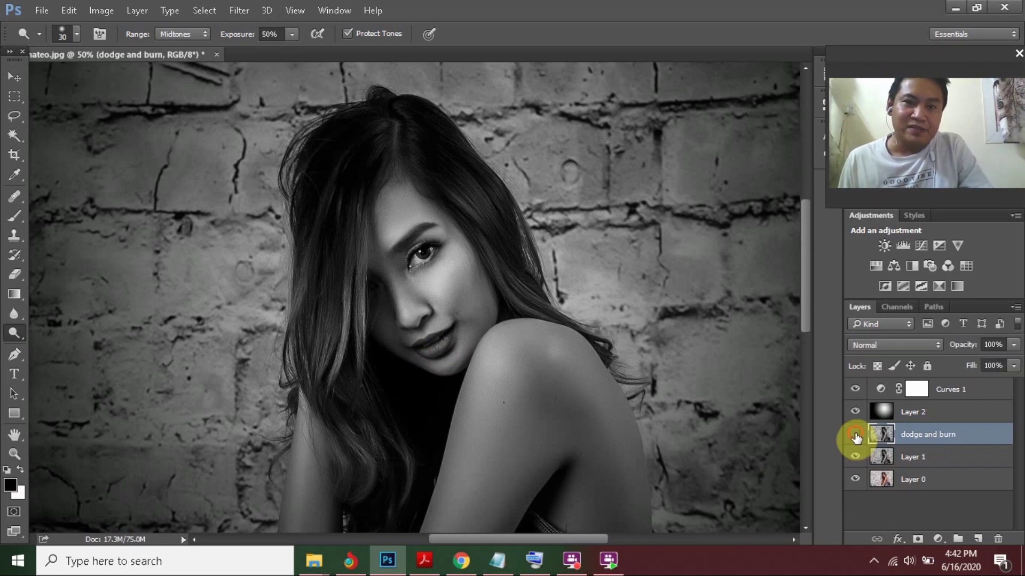
pyautogui.click(855, 434)
pyautogui.click(855, 435)
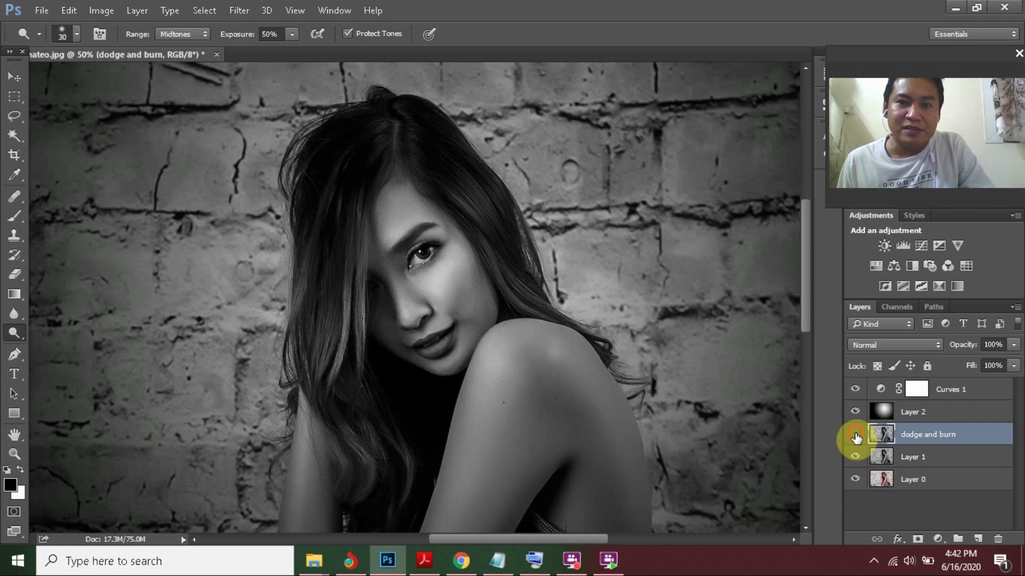
pyautogui.click(855, 434)
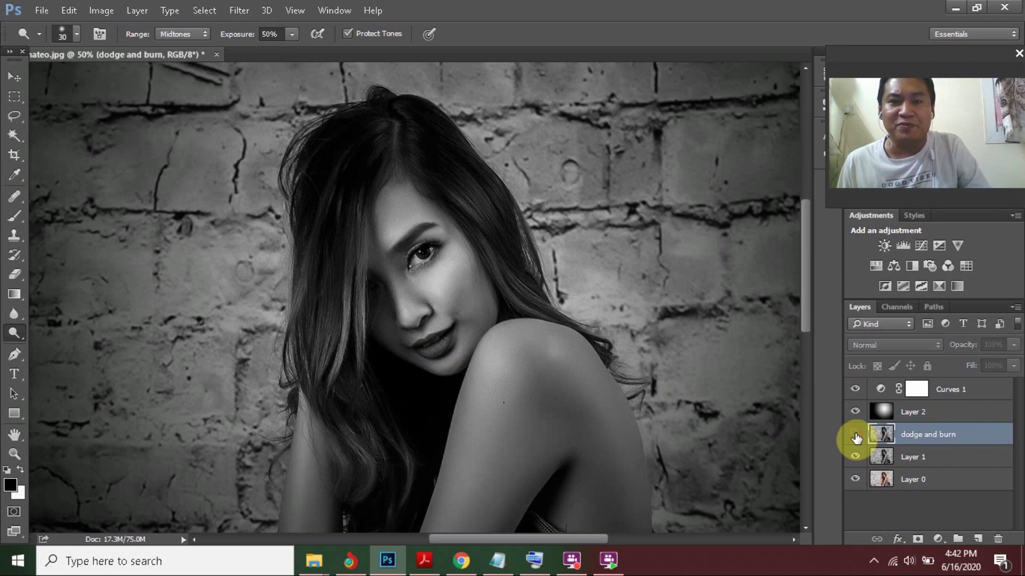
pyautogui.click(855, 436)
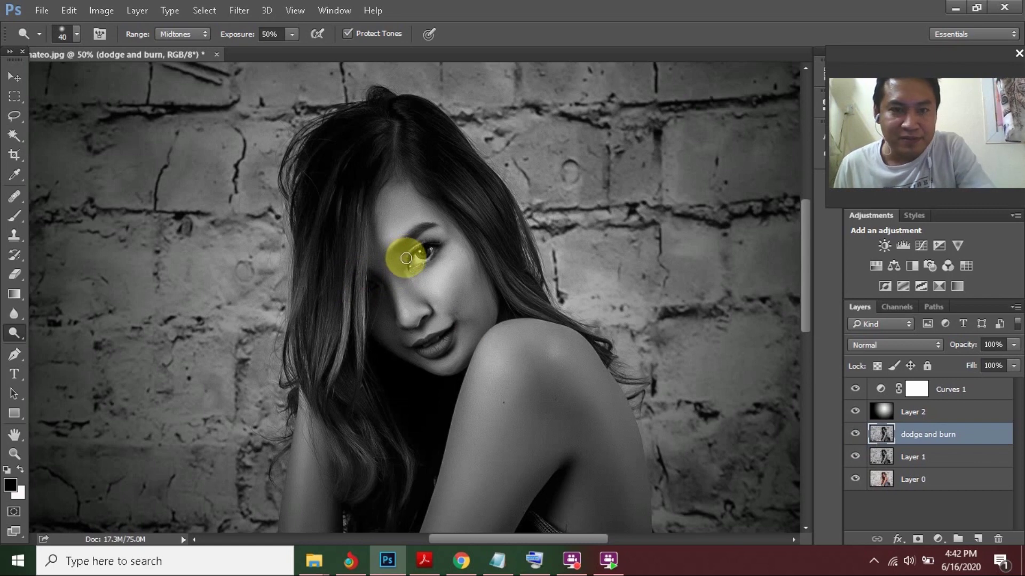
# Enlarge the Dodge brush to 50 px and dodge beside the woman's nose.
pyautogui.press(']')
pyautogui.press(']')
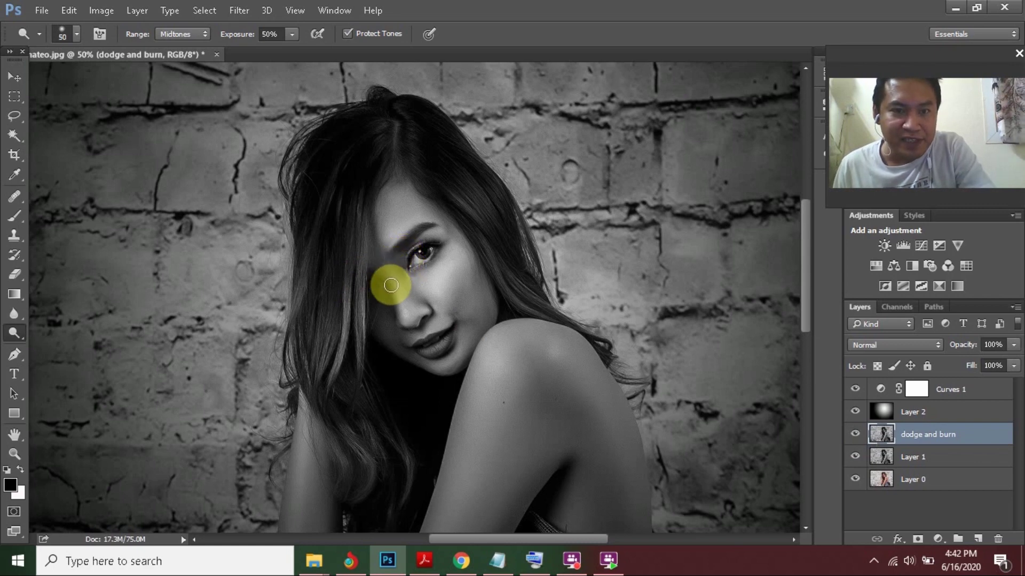
pyautogui.click(403, 320)
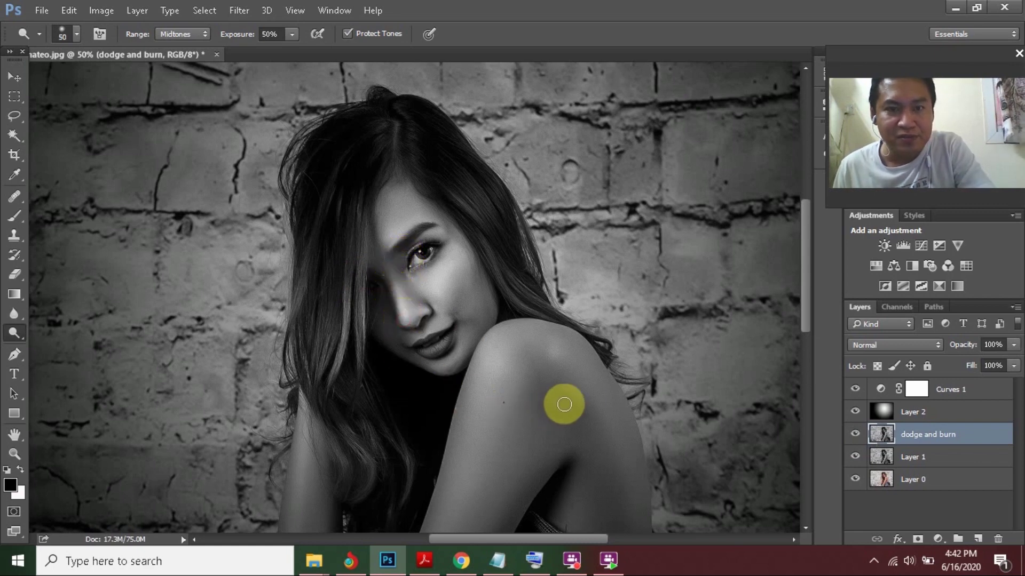
# Dodge the hair beside the woman's forehead using a 90 px brush.
pyautogui.scroll(3, 561, 360)
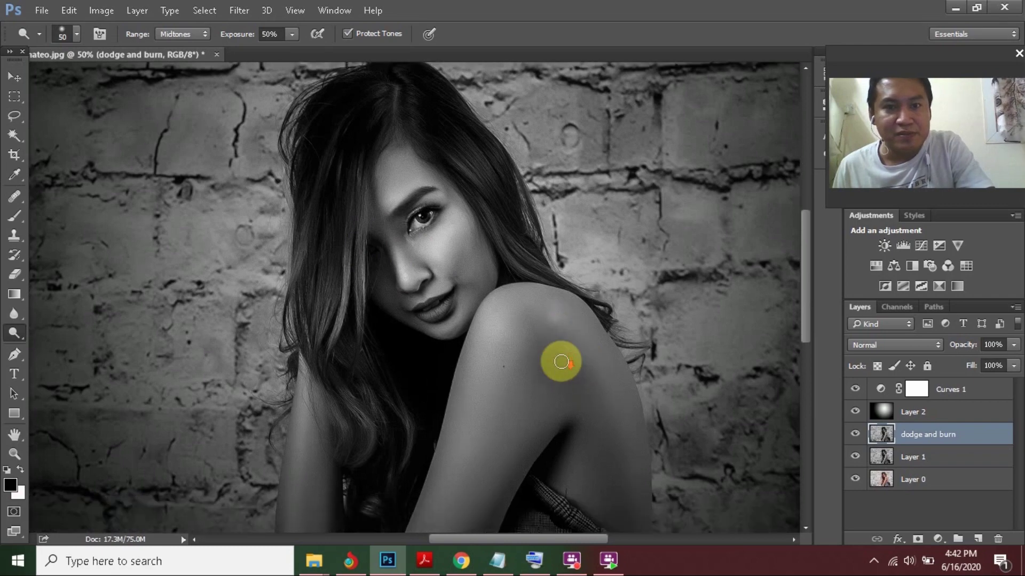
pyautogui.scroll(1, 561, 362)
pyautogui.scroll(-3, 561, 362)
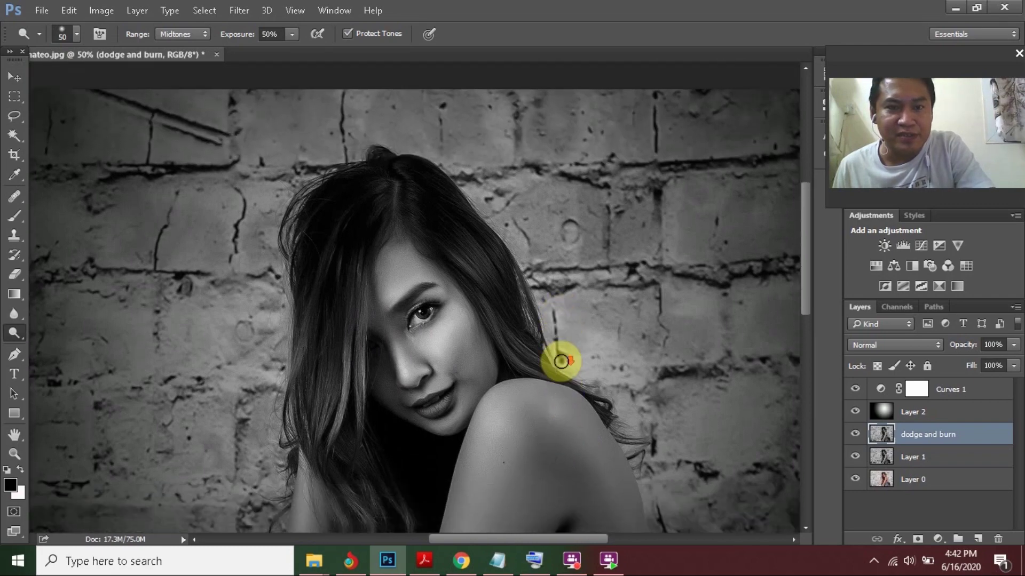
pyautogui.scroll(2, 562, 362)
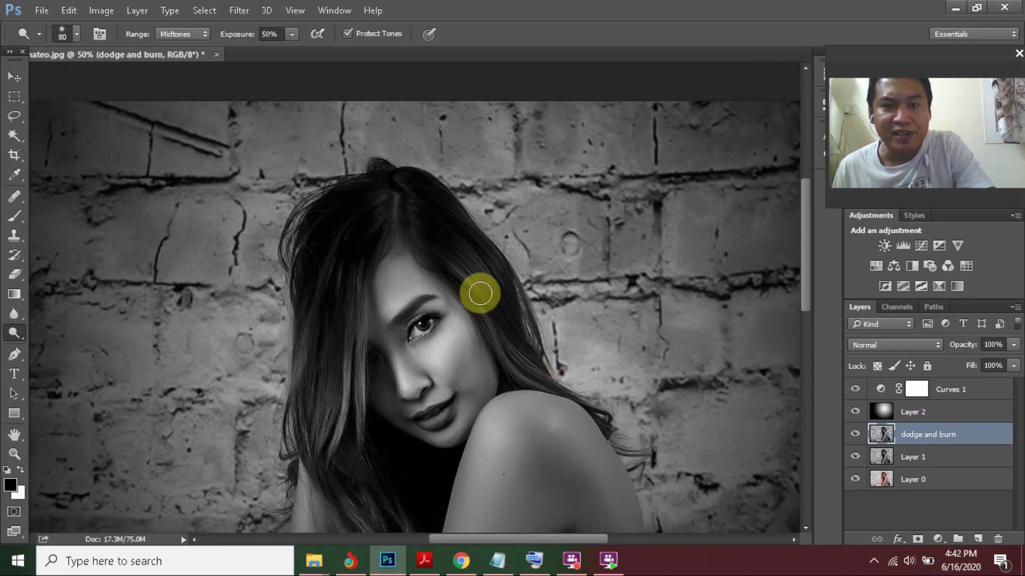
pyautogui.press(']')
pyautogui.press(']')
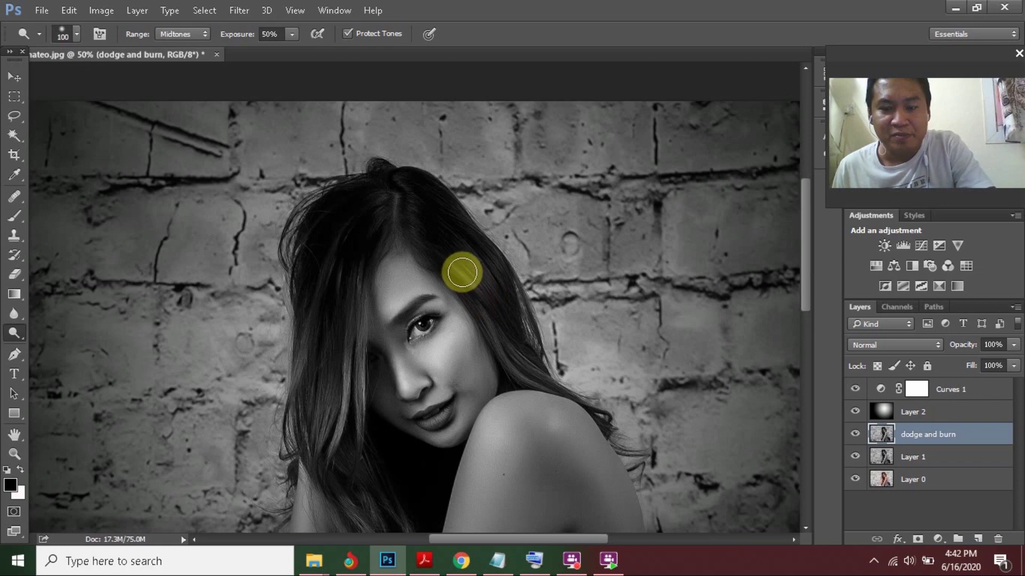
pyautogui.press('[')
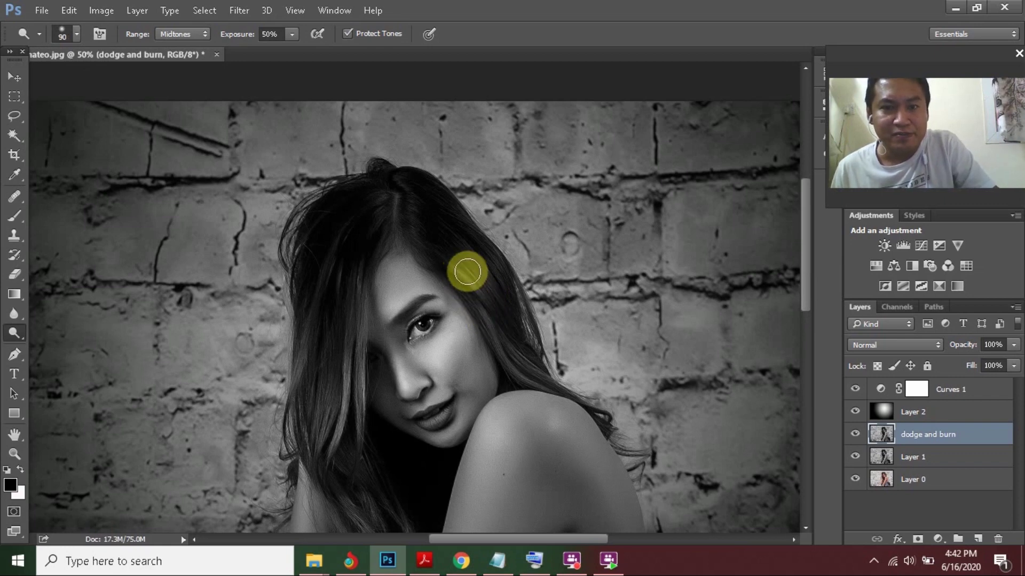
pyautogui.click(484, 248)
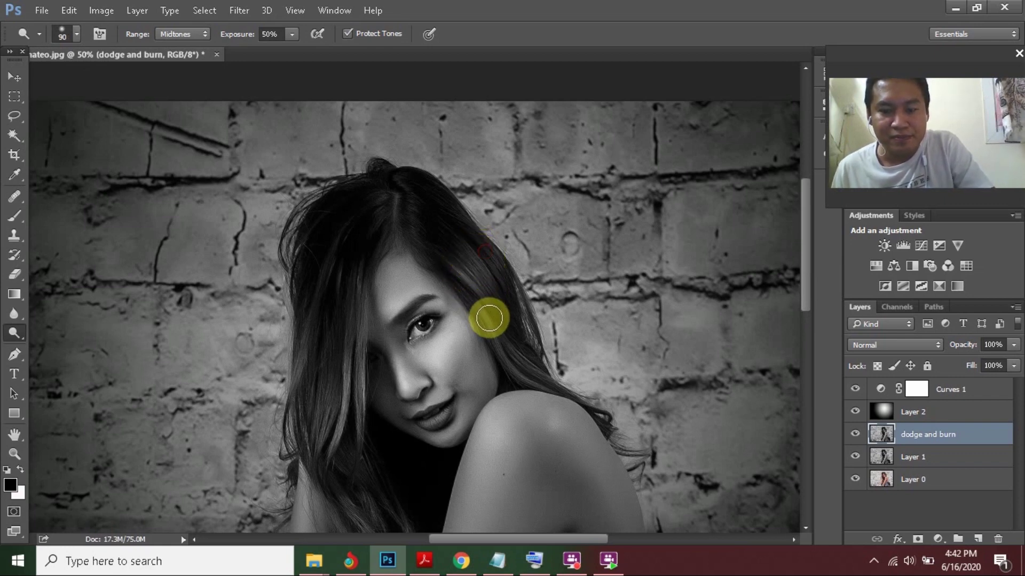
# Dodge the hair strands above the shoulder and the hair at the crown using a 60 px brush.
pyautogui.press('[')
pyautogui.press('[')
pyautogui.press('[')
pyautogui.click(520, 364)
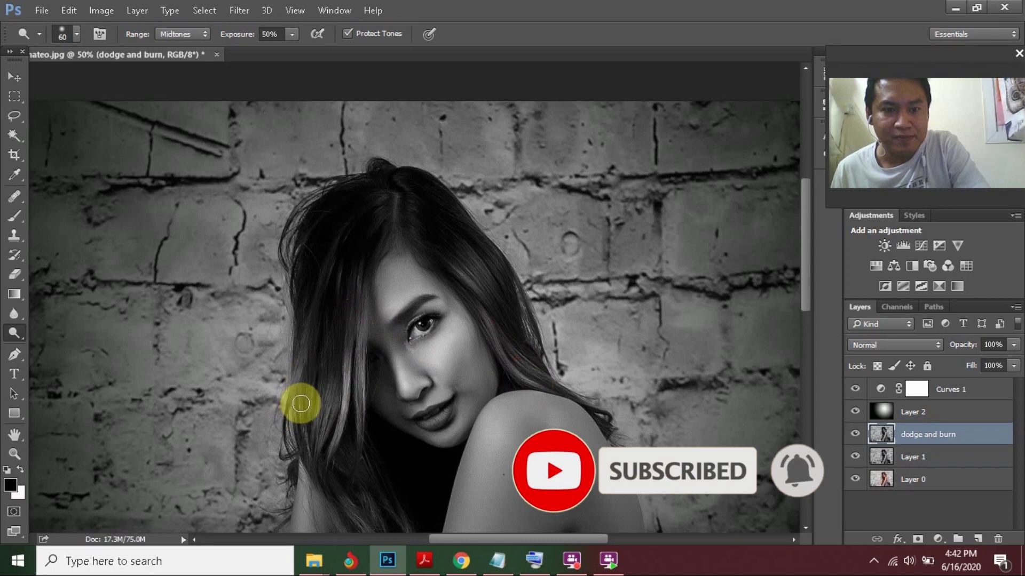
pyautogui.scroll(1, 354, 310)
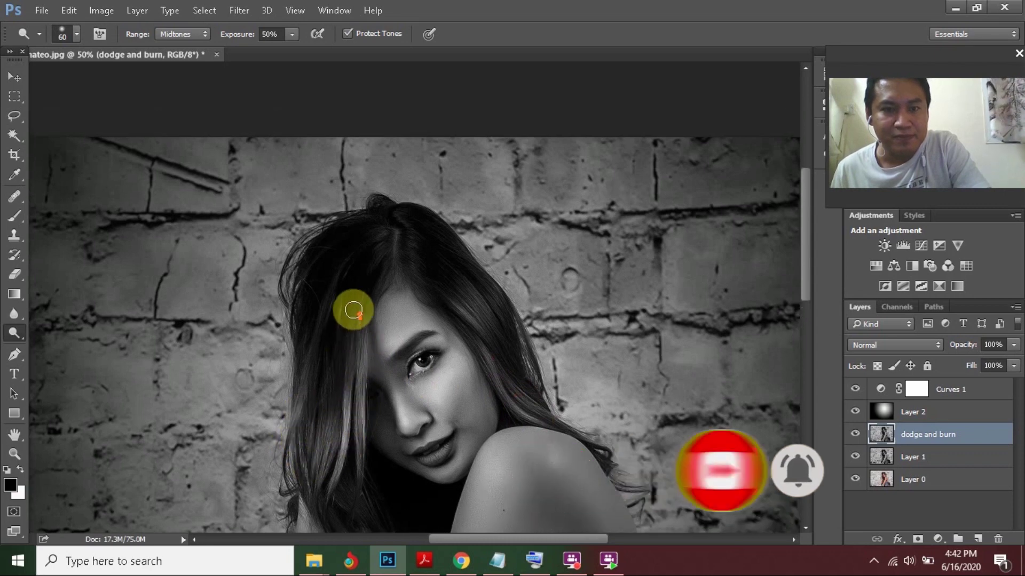
pyautogui.moveTo(367, 215); pyautogui.dragTo(393, 263)
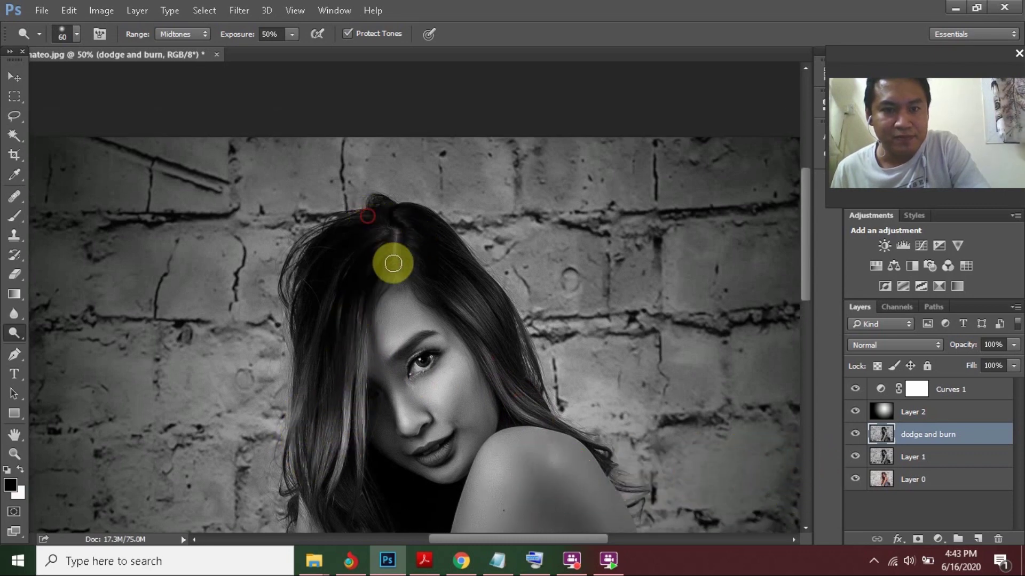
# Enlarge the Dodge brush to 150 px.
pyautogui.press(']')
pyautogui.press(']')
pyautogui.press(']')
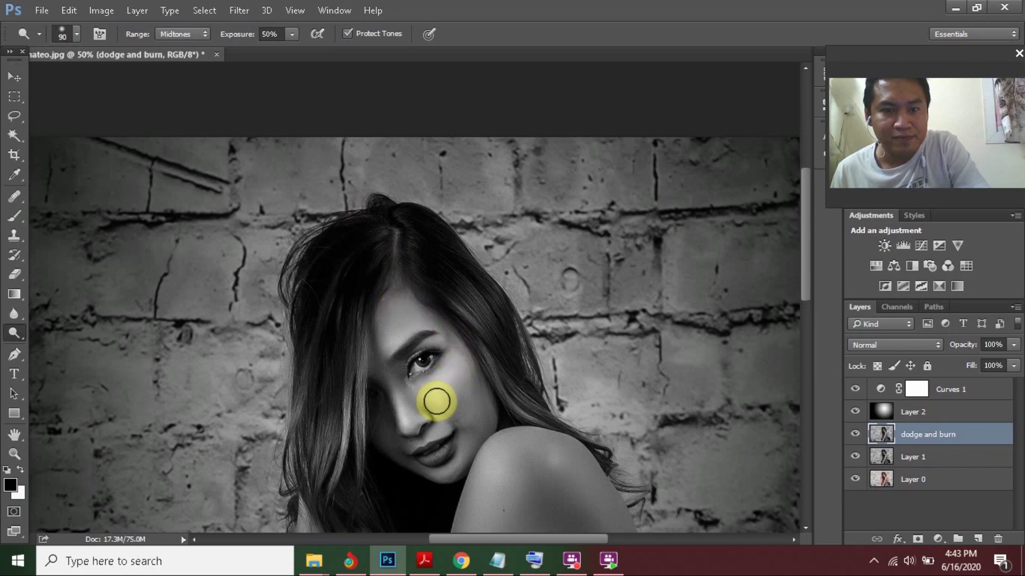
pyautogui.press(']')
pyautogui.press(']')
pyautogui.press(']')
# Reduce the Dodge brush to 70 px and dodge along the outer edge of the far arm and a spot on the near arm.
pyautogui.scroll(-2, 539, 454)
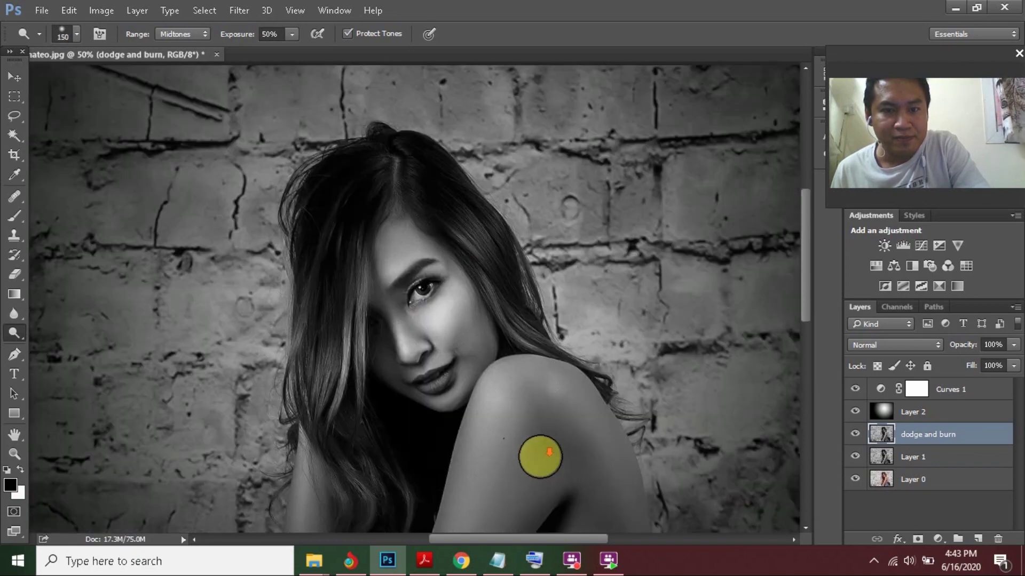
pyautogui.scroll(-6, 540, 457)
pyautogui.press('[')
pyautogui.press('[')
pyautogui.press('[')
pyautogui.press('[')
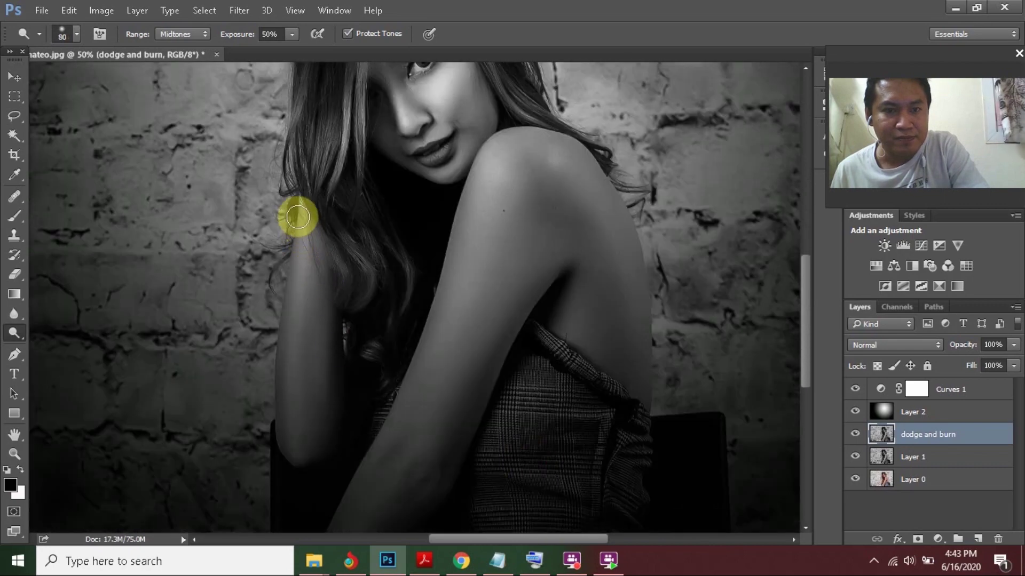
pyautogui.press('[')
pyautogui.moveTo(299, 217)
pyautogui.mouseDown()
pyautogui.moveTo(287, 437)
pyautogui.moveTo(283, 345)
pyautogui.mouseUp()
pyautogui.click(499, 314)
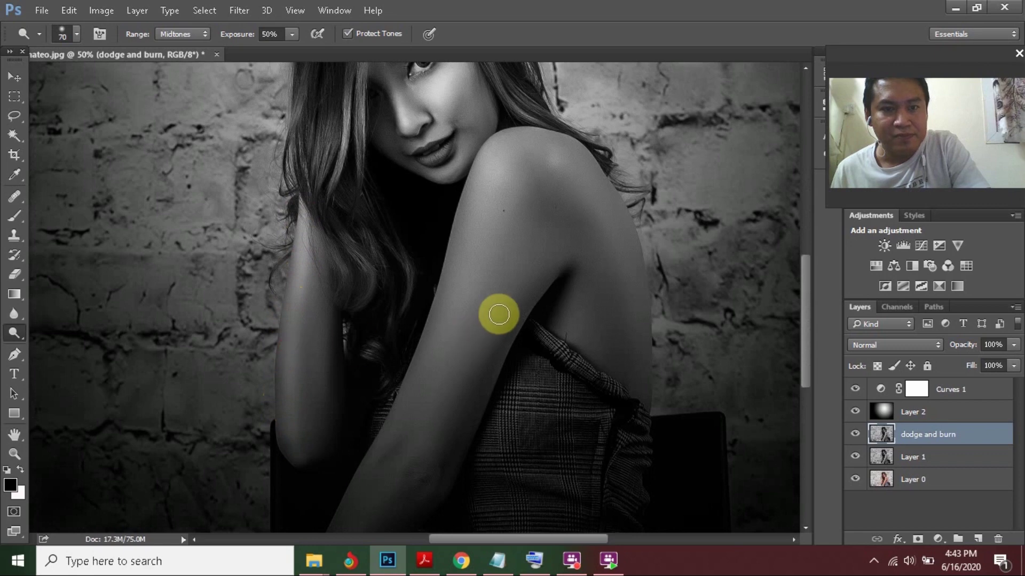
# Enlarge the Dodge brush to 150 px and dodge the woman's near arm and shoulder.
pyautogui.press(']')
pyautogui.press(']')
pyautogui.press(']')
pyautogui.press(']')
pyautogui.press(']')
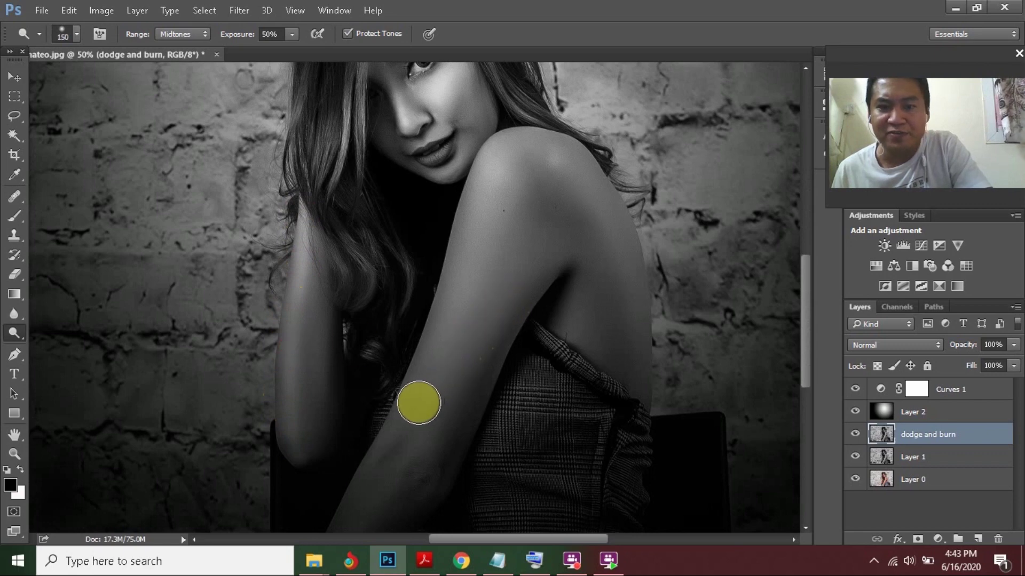
pyautogui.moveTo(419, 403)
pyautogui.mouseDown()
pyautogui.moveTo(414, 389)
pyautogui.moveTo(475, 208)
pyautogui.moveTo(515, 146)
pyautogui.moveTo(543, 144)
pyautogui.moveTo(600, 183)
pyautogui.moveTo(623, 224)
pyautogui.moveTo(636, 282)
pyautogui.moveTo(629, 428)
pyautogui.moveTo(387, 428)
pyautogui.moveTo(494, 389)
pyautogui.mouseUp()
pyautogui.scroll(4, 515, 379)
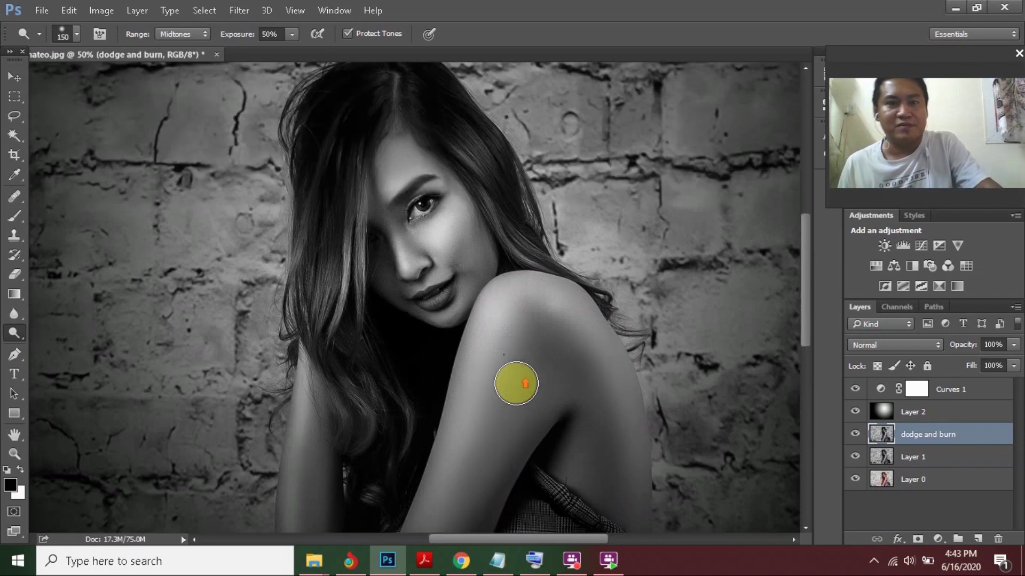
pyautogui.scroll(1, 516, 383)
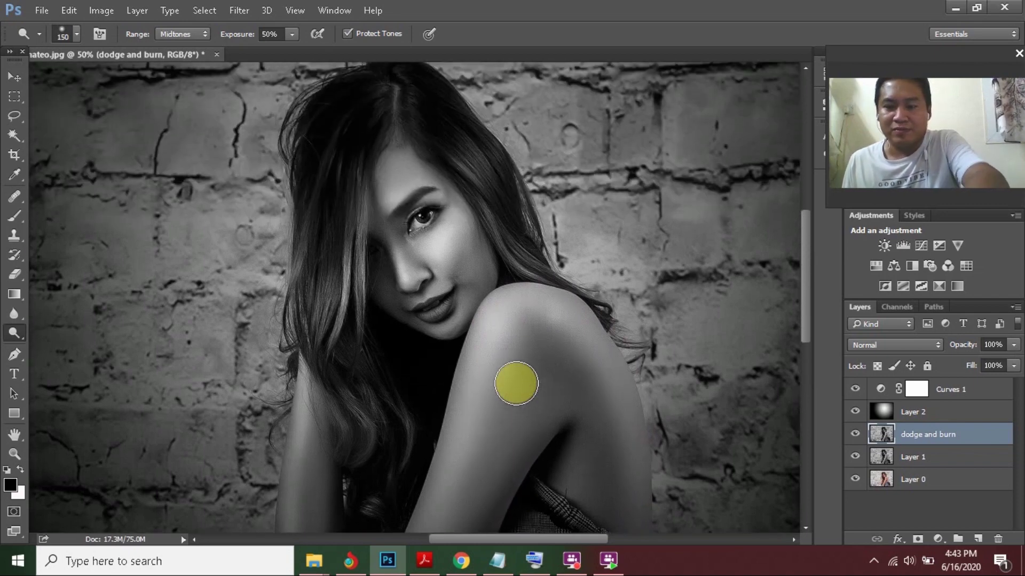
# Lower the opacity of the "dodge and burn" layer to 73% with the whole image in view.
pyautogui.hotkey('ctrl', '-')
pyautogui.hotkey('ctrl', '-')
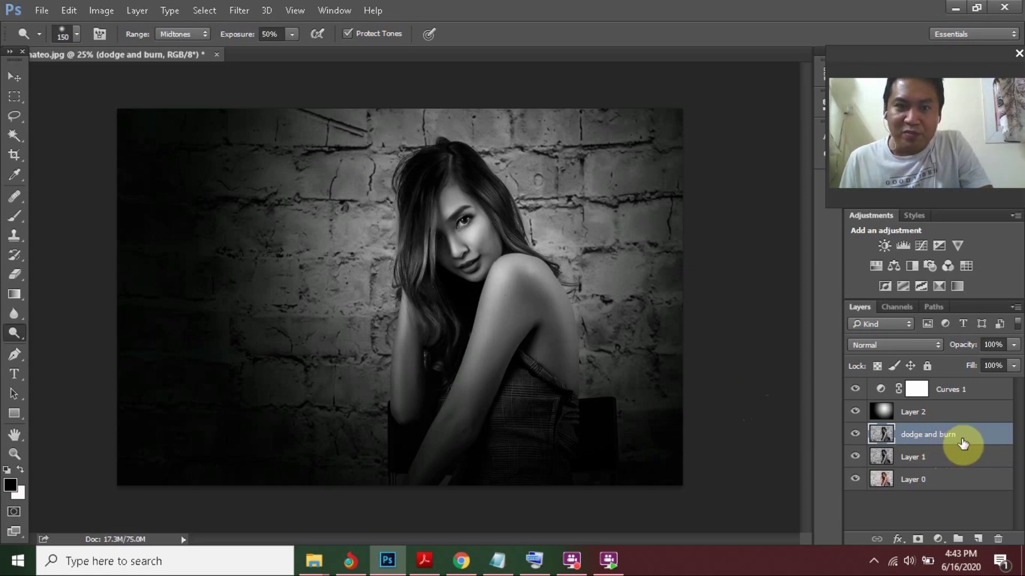
pyautogui.click(1013, 345)
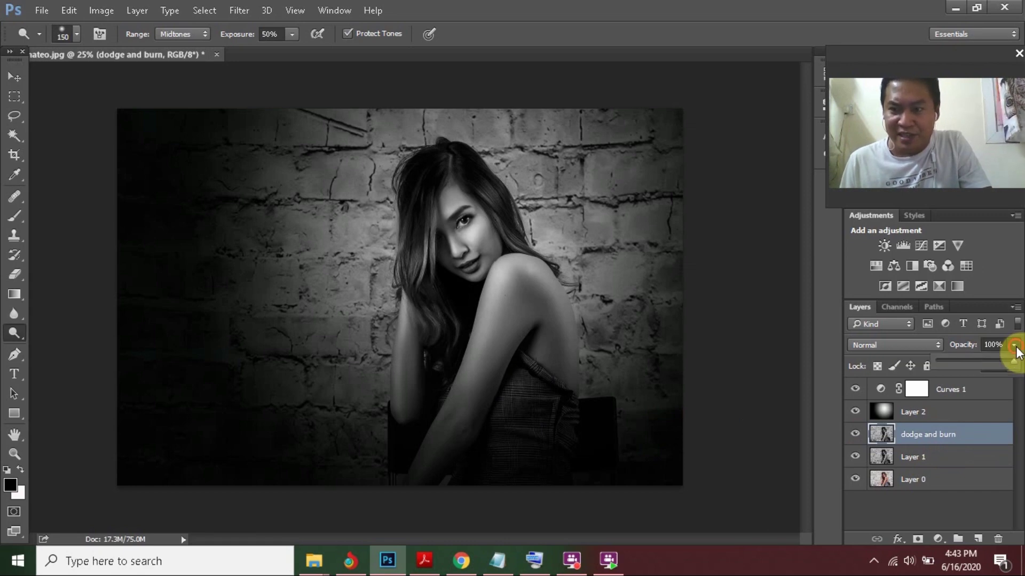
pyautogui.click(953, 361)
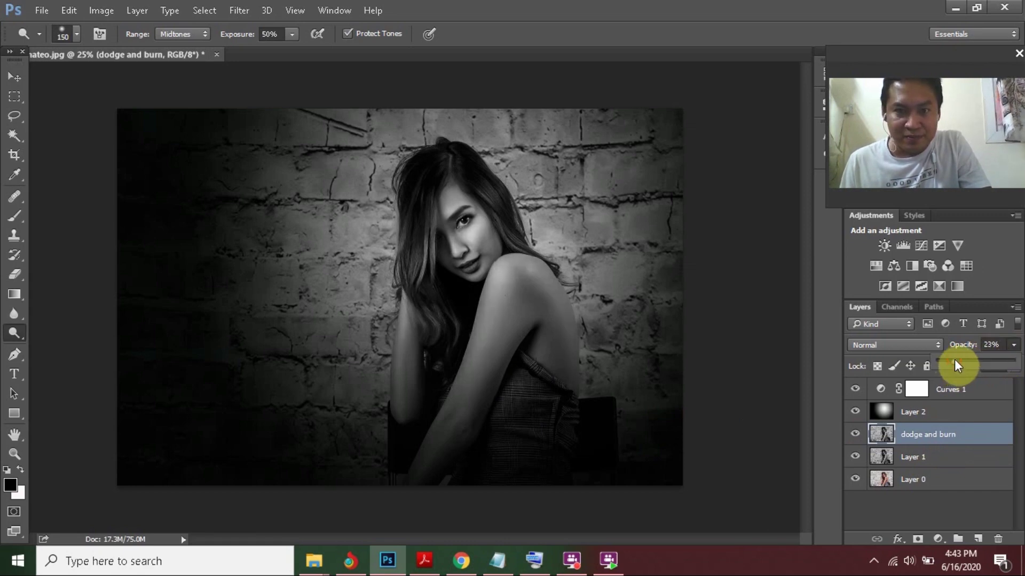
pyautogui.moveTo(954, 361); pyautogui.dragTo(993, 364)
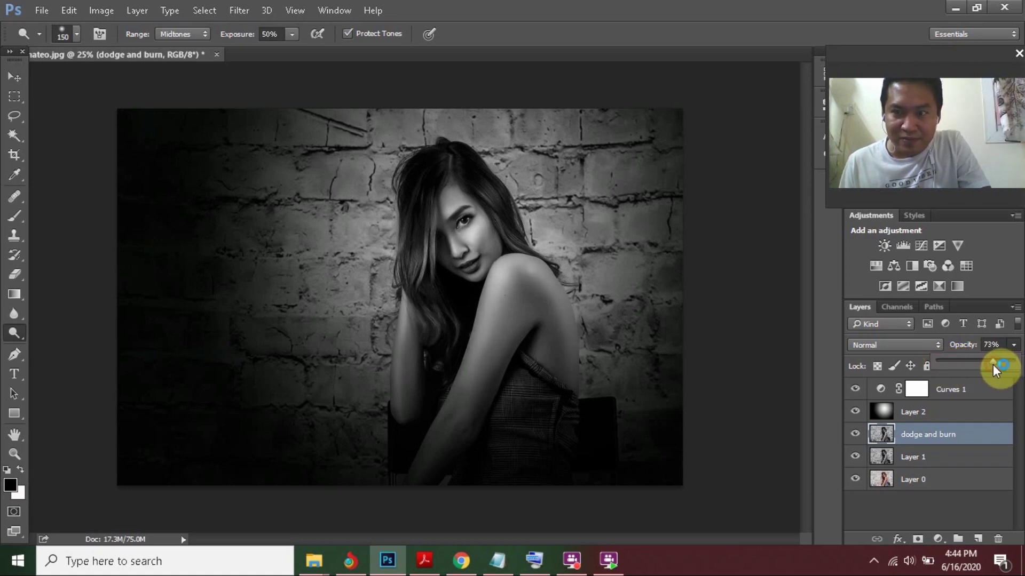
pyautogui.click(902, 514)
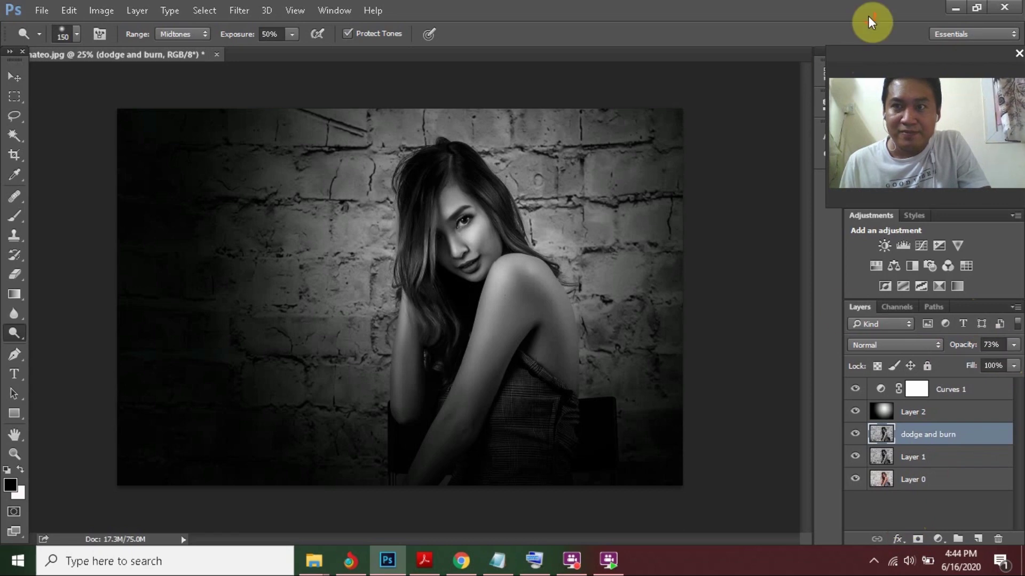